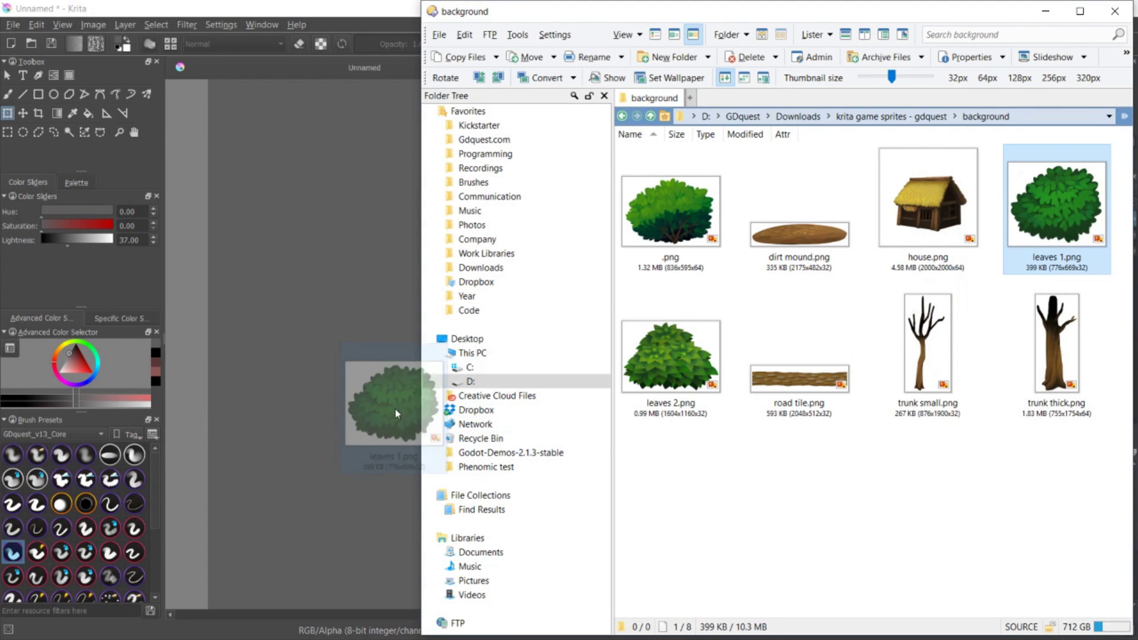
Step: Bring leaves 1.png in as a new layer beside the tree trunk's upper right and duplicate that layer twice
{"action": "left_click", "coordinate": [397, 367]}
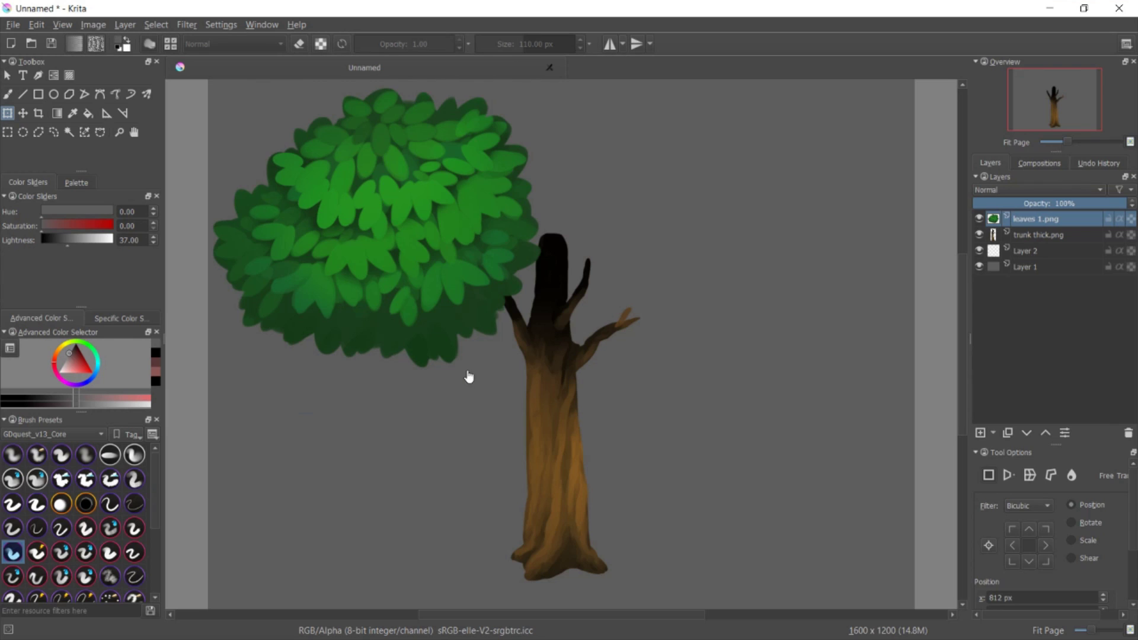
{"action": "key", "text": "t"}
{"action": "left_click_drag", "start_coordinate": [534, 234], "coordinate": [792, 270]}
{"action": "key", "text": "ctrl+j"}
{"action": "key", "text": "ctrl+j"}
Step: Move one leaves copy to the left of the trunk top and scale it down to form a smaller foliage clump
{"action": "key", "text": "t"}
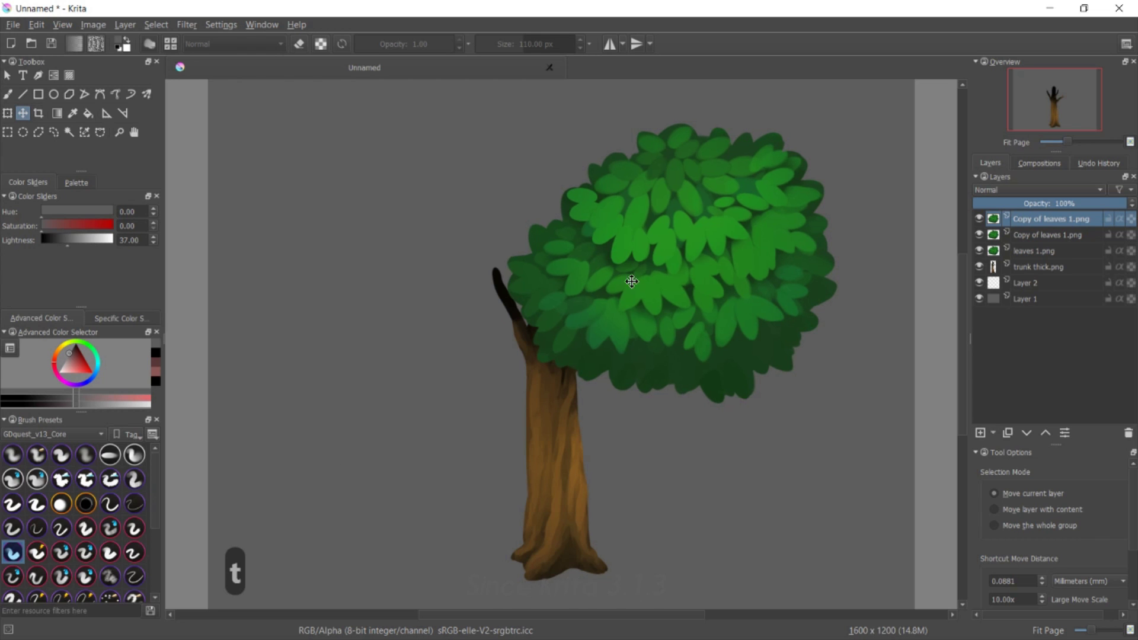
{"action": "left_click_drag", "start_coordinate": [740, 299], "coordinate": [559, 265]}
{"action": "key", "text": "ctrl+t"}
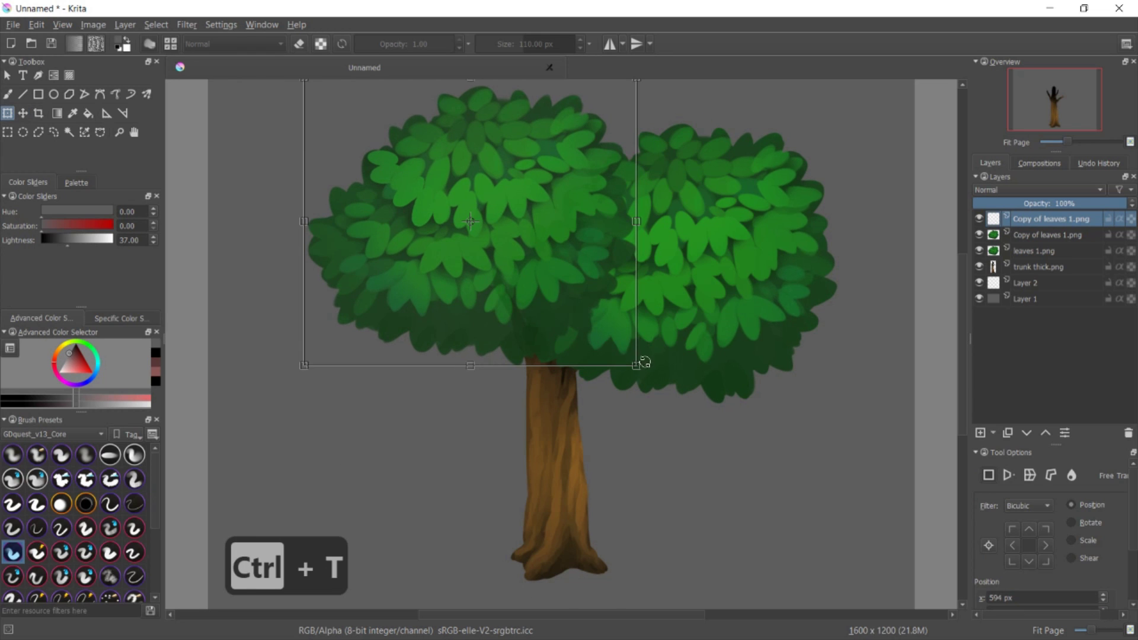
{"action": "mouse_move", "coordinate": [635, 365]}
{"action": "left_mouse_down"}
{"action": "mouse_move", "coordinate": [554, 250]}
{"action": "mouse_move", "coordinate": [643, 342]}
{"action": "mouse_move", "coordinate": [631, 367]}
{"action": "left_mouse_up"}
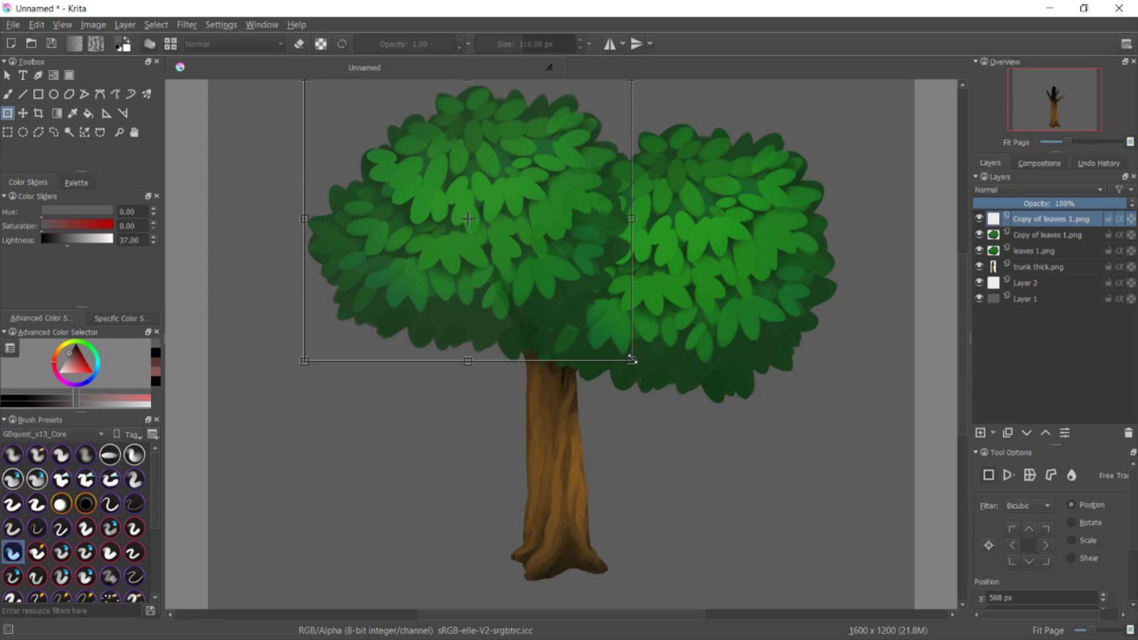
{"action": "left_click_drag", "start_coordinate": [632, 362], "coordinate": [605, 307]}
Step: Scale down another leaves copy, tilt it slightly counter-clockwise and place it over the upper right of the trunk
{"action": "key", "text": "ctrl+t"}
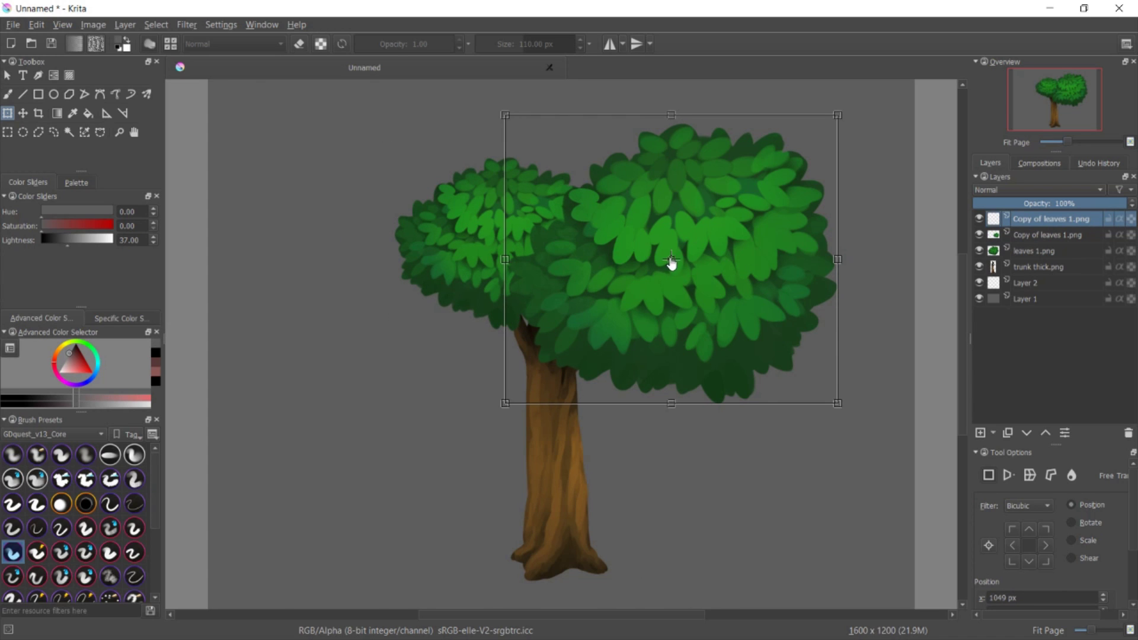
{"action": "left_click_drag", "start_coordinate": [673, 261], "coordinate": [646, 181]}
{"action": "left_click_drag", "start_coordinate": [838, 403], "coordinate": [781, 304]}
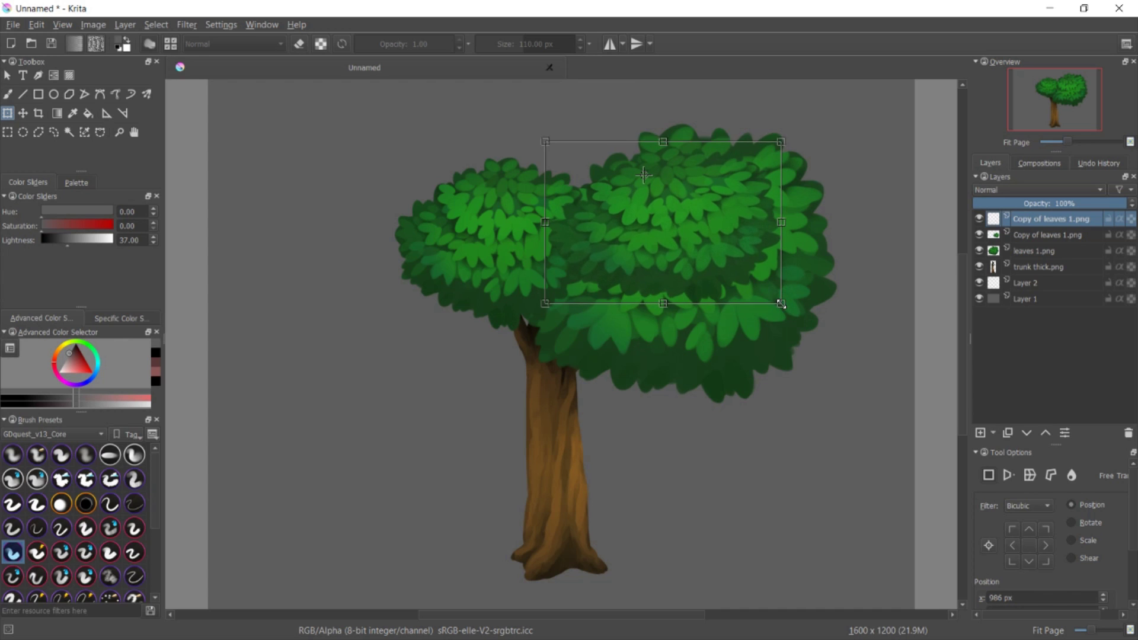
{"action": "left_click_drag", "start_coordinate": [828, 342], "coordinate": [867, 292]}
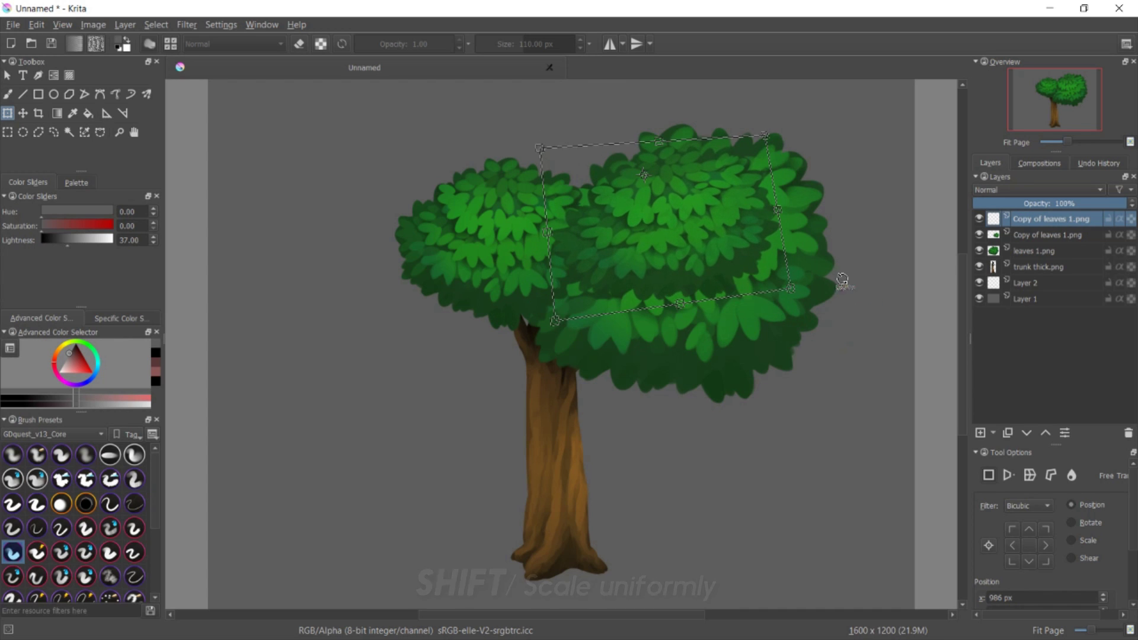
{"action": "left_click_drag", "start_coordinate": [739, 237], "coordinate": [707, 265]}
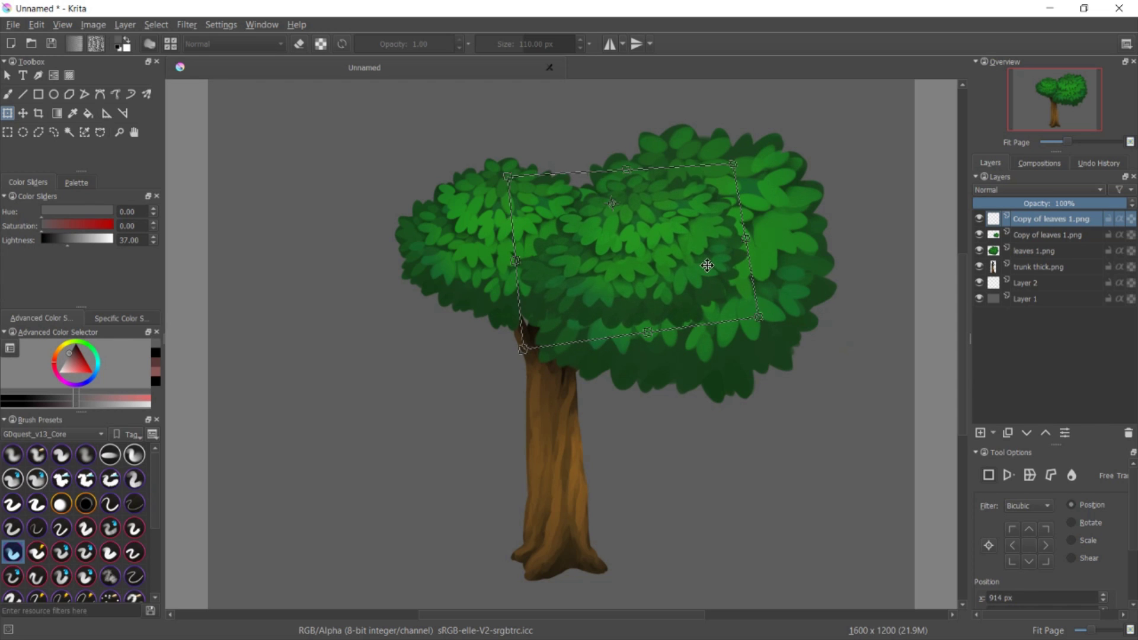
{"action": "key", "text": "Escape"}
Step: Raise the leaves 1.png layer above one foliage copy and adjust its transform in the tree crown
{"action": "key", "text": "ctrl+bracketright"}
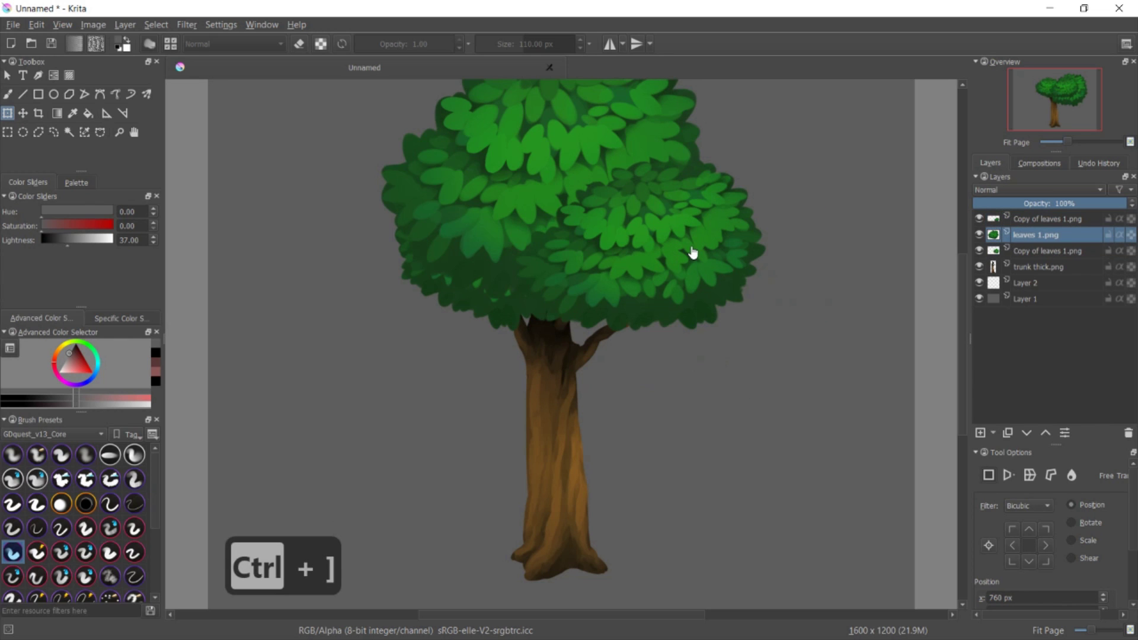
{"action": "key", "text": "ctrl+t"}
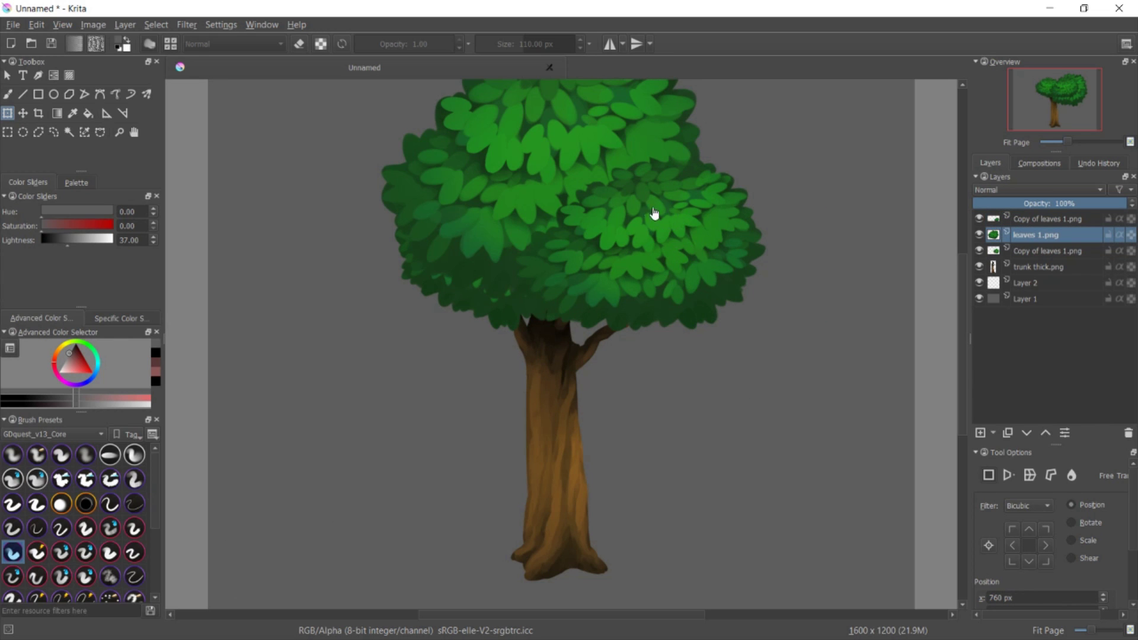
{"action": "left_click_drag", "start_coordinate": [710, 313], "coordinate": [629, 252]}
{"action": "left_click_drag", "start_coordinate": [616, 197], "coordinate": [703, 236]}
{"action": "left_click_drag", "start_coordinate": [661, 174], "coordinate": [675, 174]}
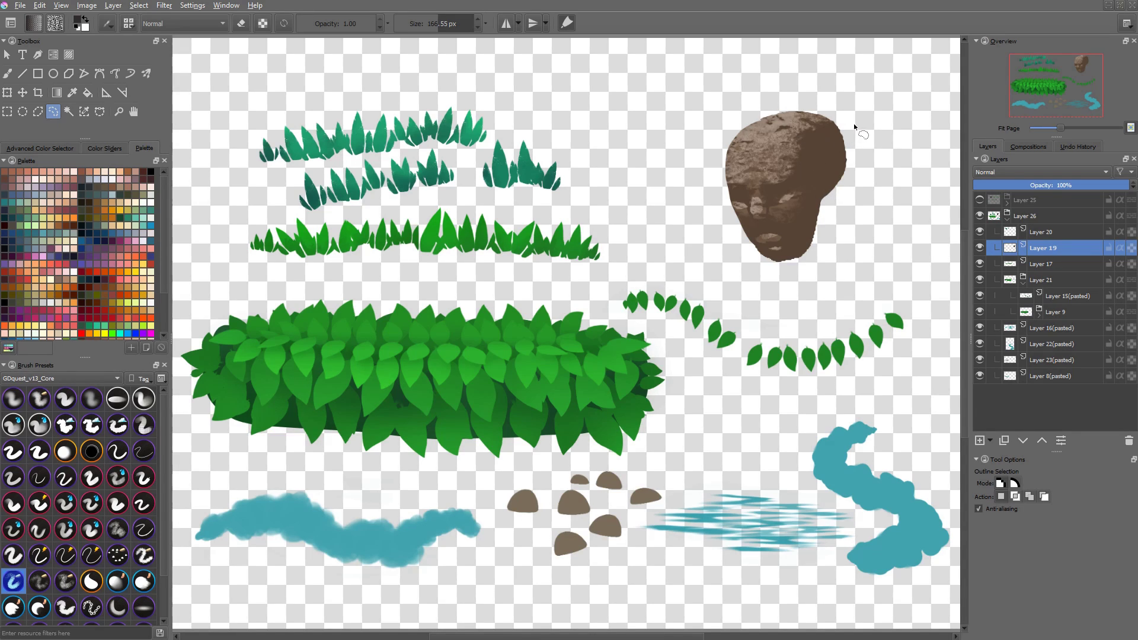
Step: Try outlining the stone head's right side with a freehand selection, mixing in straight polygonal segments, and clear the selection
{"action": "mouse_move", "coordinate": [852, 124]}
{"action": "left_mouse_down"}
{"action": "mouse_move", "coordinate": [810, 143]}
{"action": "mouse_move", "coordinate": [798, 172]}
{"action": "mouse_move", "coordinate": [812, 232]}
{"action": "mouse_move", "coordinate": [844, 257]}
{"action": "left_mouse_up"}
{"action": "key", "text": "ctrl+shift+a"}
{"action": "left_click_drag", "start_coordinate": [847, 126], "coordinate": [804, 158]}
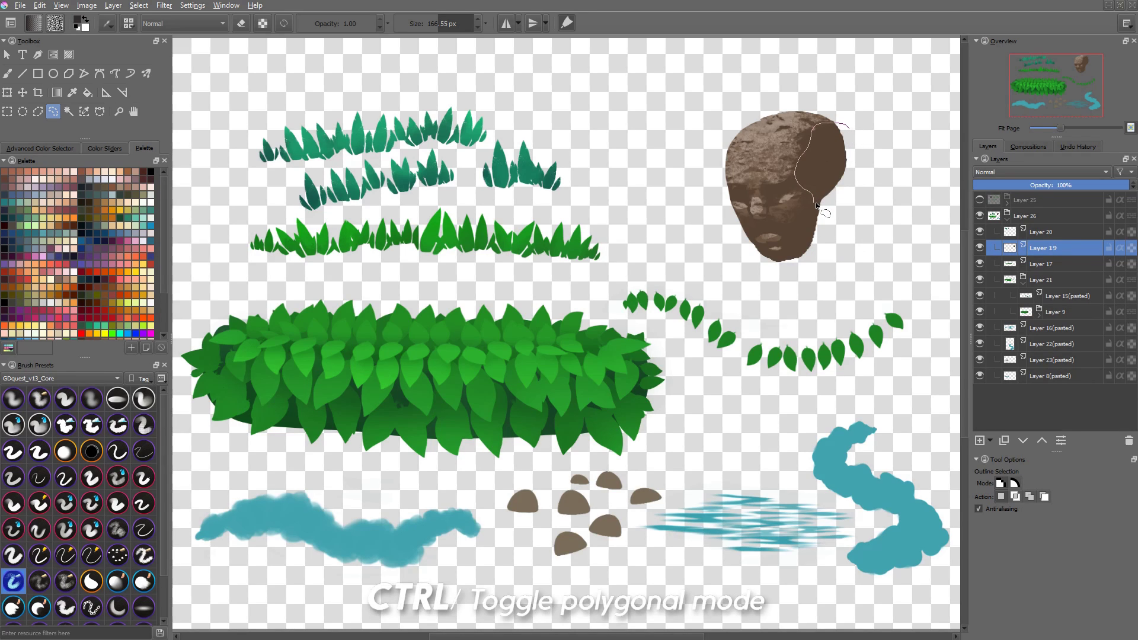
{"action": "left_click_drag", "start_coordinate": [816, 204], "coordinate": [834, 185]}
{"action": "mouse_move", "coordinate": [842, 228]}
{"action": "left_mouse_down"}
{"action": "mouse_move", "coordinate": [651, 255]}
{"action": "mouse_move", "coordinate": [701, 306]}
{"action": "mouse_move", "coordinate": [818, 293]}
{"action": "mouse_move", "coordinate": [848, 302]}
{"action": "mouse_move", "coordinate": [868, 235]}
{"action": "mouse_move", "coordinate": [843, 215]}
{"action": "mouse_move", "coordinate": [885, 191]}
{"action": "mouse_move", "coordinate": [891, 166]}
{"action": "mouse_move", "coordinate": [874, 127]}
{"action": "mouse_move", "coordinate": [849, 130]}
{"action": "mouse_move", "coordinate": [852, 154]}
{"action": "left_mouse_up"}
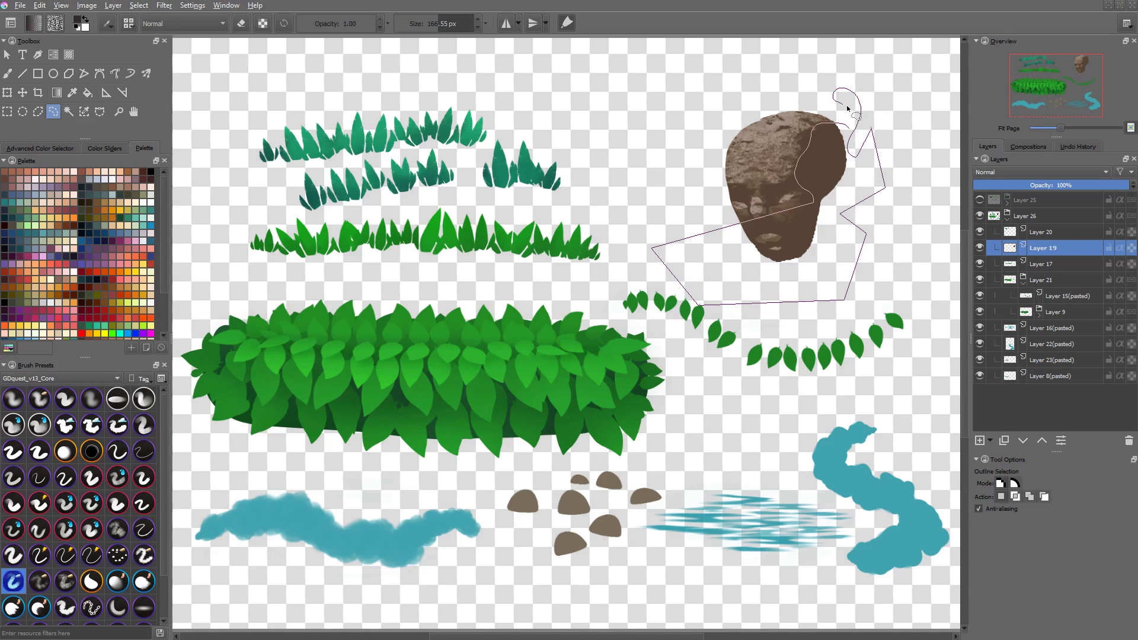
{"action": "left_click_drag", "start_coordinate": [848, 108], "coordinate": [852, 110]}
{"action": "key", "text": "ctrl+shift+a"}
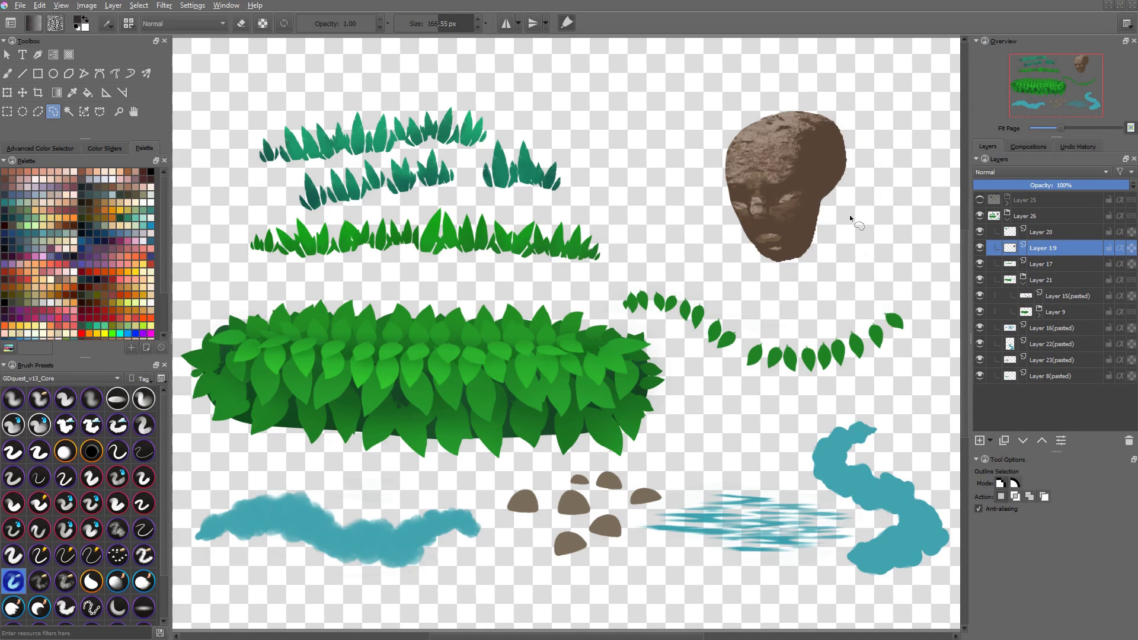
Step: Select the eye socket area under the stone head's right brow, paint it with a dark brown shadow and deselect
{"action": "scroll", "coordinate": [851, 219], "scroll_direction": "up", "scroll_amount": 5}
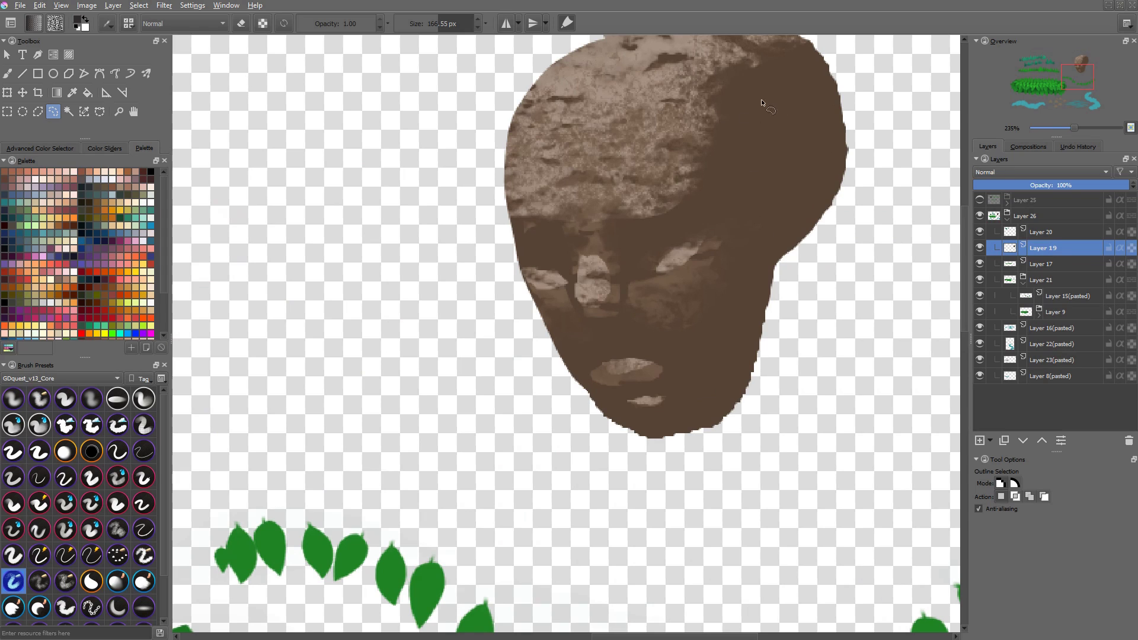
{"action": "left_click_drag", "start_coordinate": [695, 212], "coordinate": [636, 228]}
{"action": "mouse_move", "coordinate": [633, 272]}
{"action": "left_mouse_down"}
{"action": "mouse_move", "coordinate": [661, 269]}
{"action": "mouse_move", "coordinate": [651, 273]}
{"action": "mouse_move", "coordinate": [673, 246]}
{"action": "mouse_move", "coordinate": [711, 235]}
{"action": "left_mouse_up"}
{"action": "key", "text": "b"}
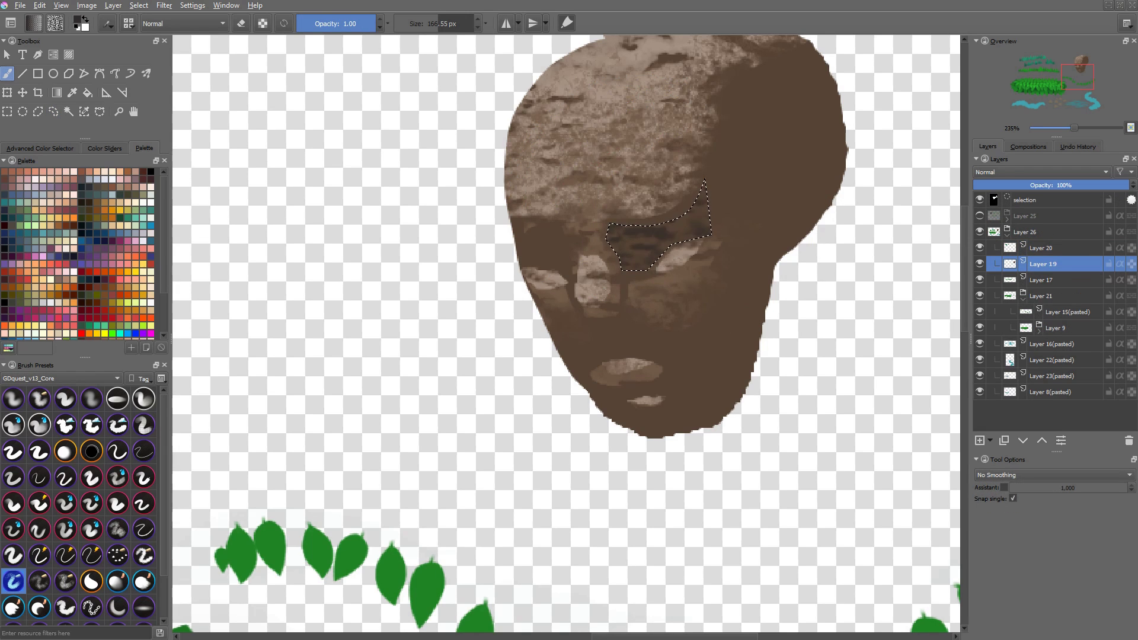
{"action": "key", "text": "ctrl+shift+a"}
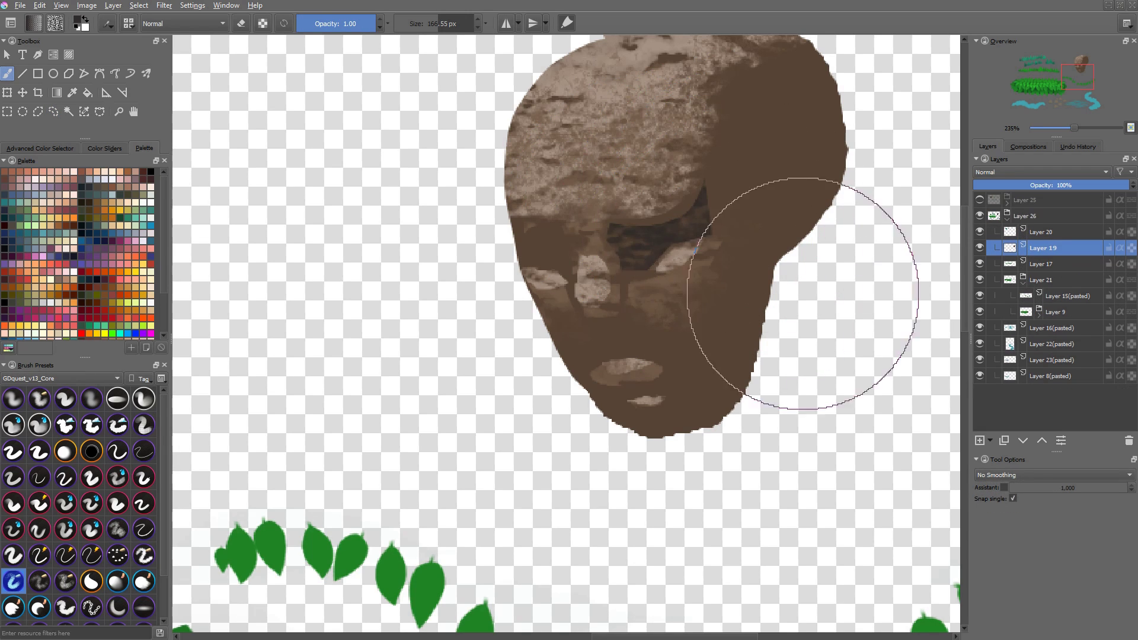
Step: Turn on alpha preservation and outline the whole right side of the stone head with a freehand selection
{"action": "key", "text": "l"}
{"action": "scroll", "coordinate": [593, 217], "scroll_direction": "down", "scroll_amount": 3}
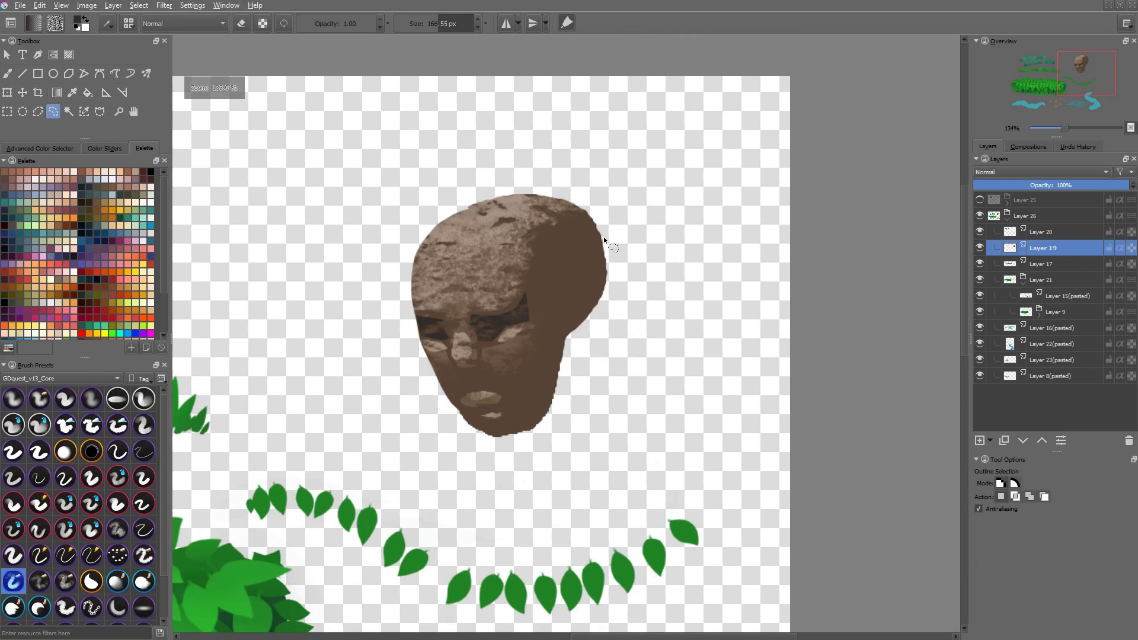
{"action": "mouse_move", "coordinate": [592, 213]}
{"action": "left_mouse_down"}
{"action": "mouse_move", "coordinate": [538, 243]}
{"action": "mouse_move", "coordinate": [526, 302]}
{"action": "left_mouse_up"}
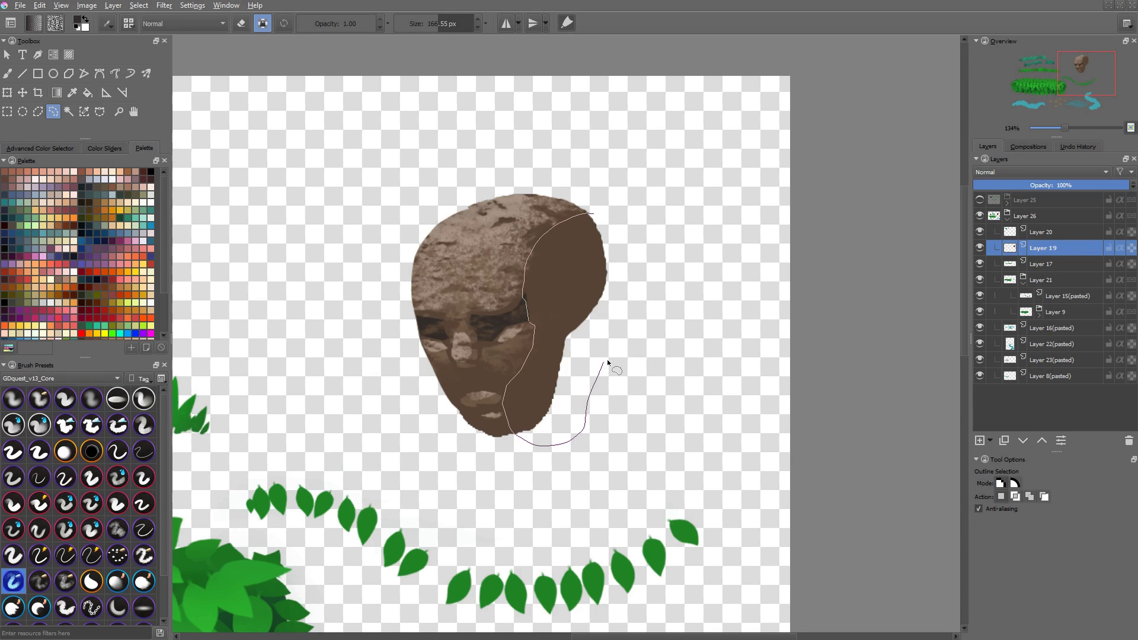
{"action": "left_click_drag", "start_coordinate": [607, 359], "coordinate": [593, 214]}
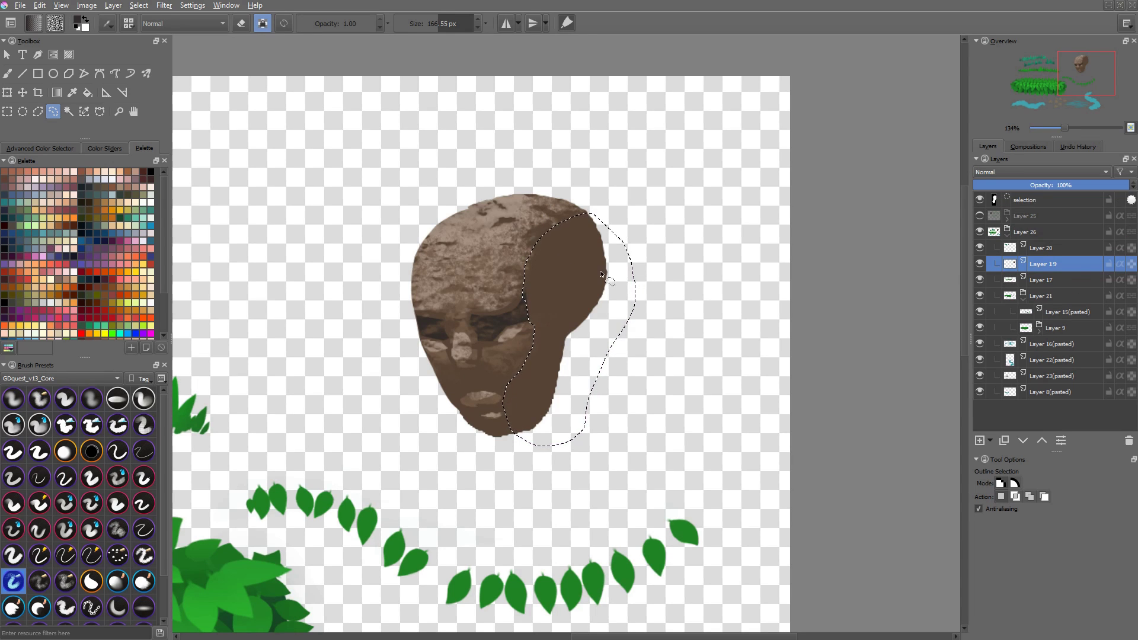
Step: Paint a dark textured brown shadow across the selected right side of the stone head and deselect
{"action": "key", "text": "b"}
{"action": "mouse_move", "coordinate": [554, 276]}
{"action": "left_mouse_down"}
{"action": "mouse_move", "coordinate": [557, 260]}
{"action": "mouse_move", "coordinate": [563, 285]}
{"action": "left_mouse_up"}
{"action": "left_click_drag", "start_coordinate": [576, 226], "coordinate": [548, 285]}
{"action": "mouse_move", "coordinate": [524, 380]}
{"action": "left_mouse_down"}
{"action": "mouse_move", "coordinate": [545, 320]}
{"action": "mouse_move", "coordinate": [527, 403]}
{"action": "mouse_move", "coordinate": [535, 396]}
{"action": "left_mouse_up"}
{"action": "left_click_drag", "start_coordinate": [552, 332], "coordinate": [567, 260]}
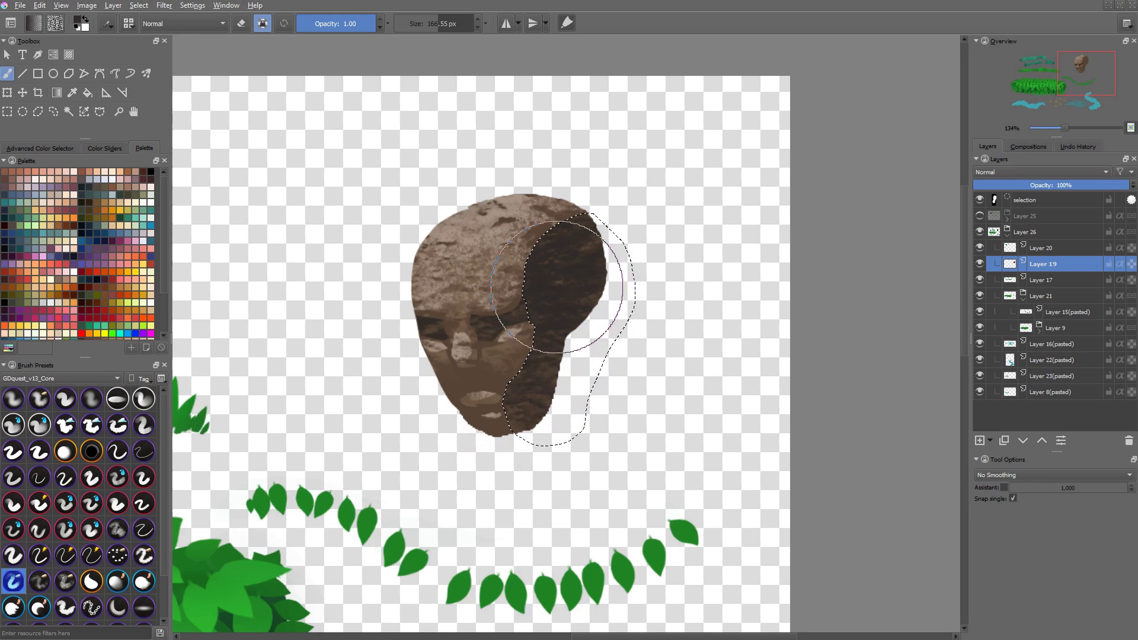
{"action": "key", "text": "ctrl+shift+a"}
Step: Try two freehand selections in the empty area beside the stone head, clearing each one
{"action": "scroll", "coordinate": [615, 313], "scroll_direction": "down", "scroll_amount": 5}
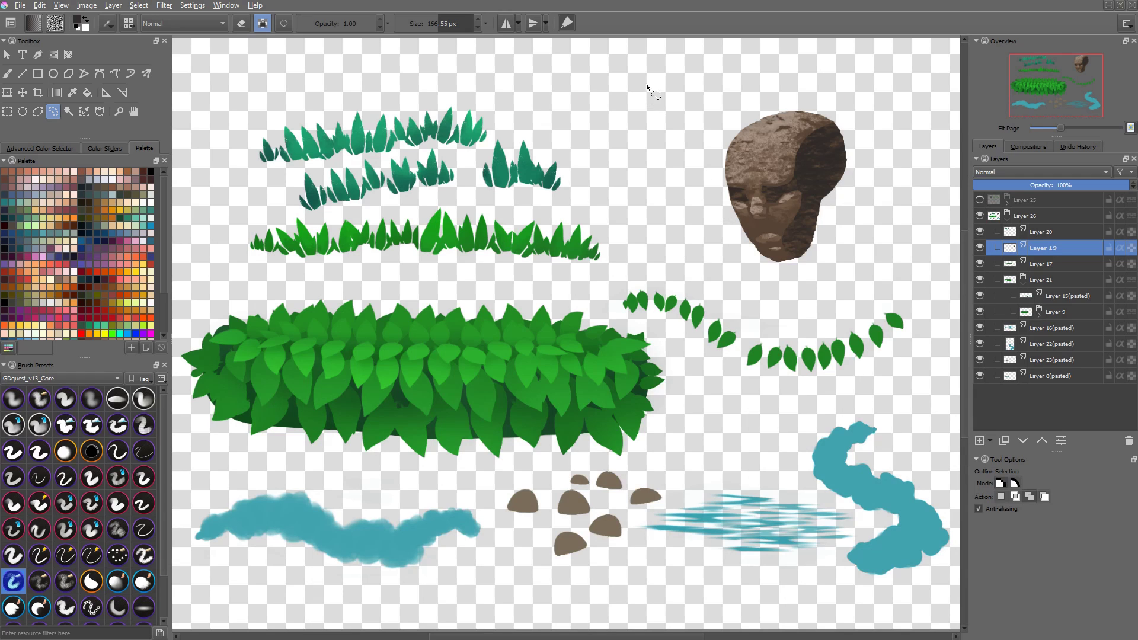
{"action": "mouse_move", "coordinate": [647, 87]}
{"action": "left_mouse_down"}
{"action": "mouse_move", "coordinate": [611, 93]}
{"action": "mouse_move", "coordinate": [620, 216]}
{"action": "mouse_move", "coordinate": [680, 84]}
{"action": "left_mouse_up"}
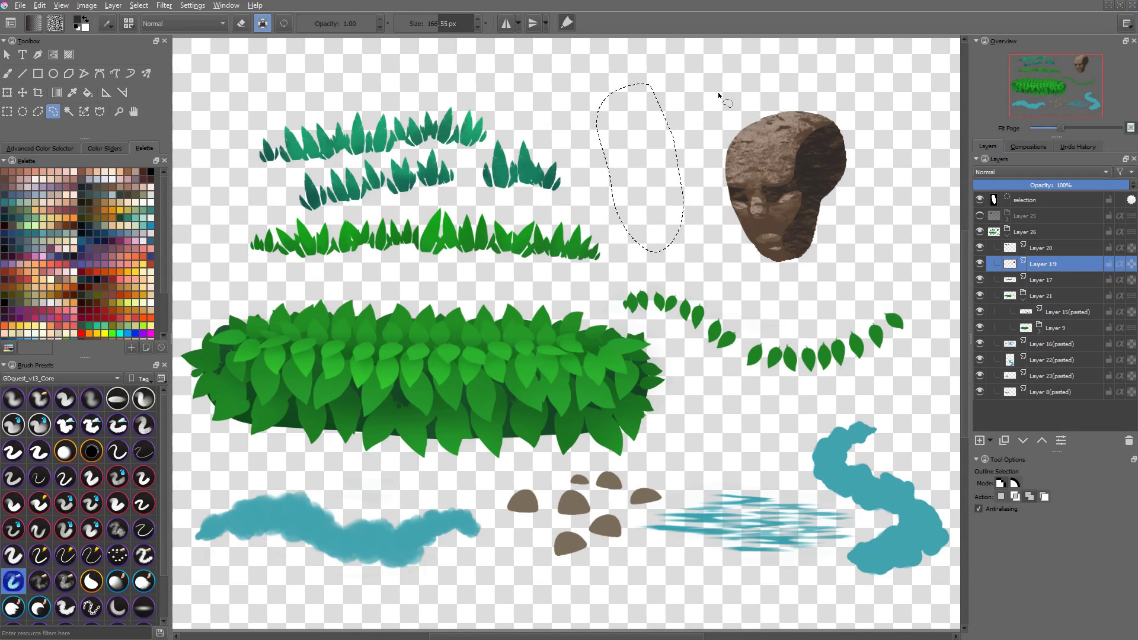
{"action": "key", "text": "ctrl+shift+a"}
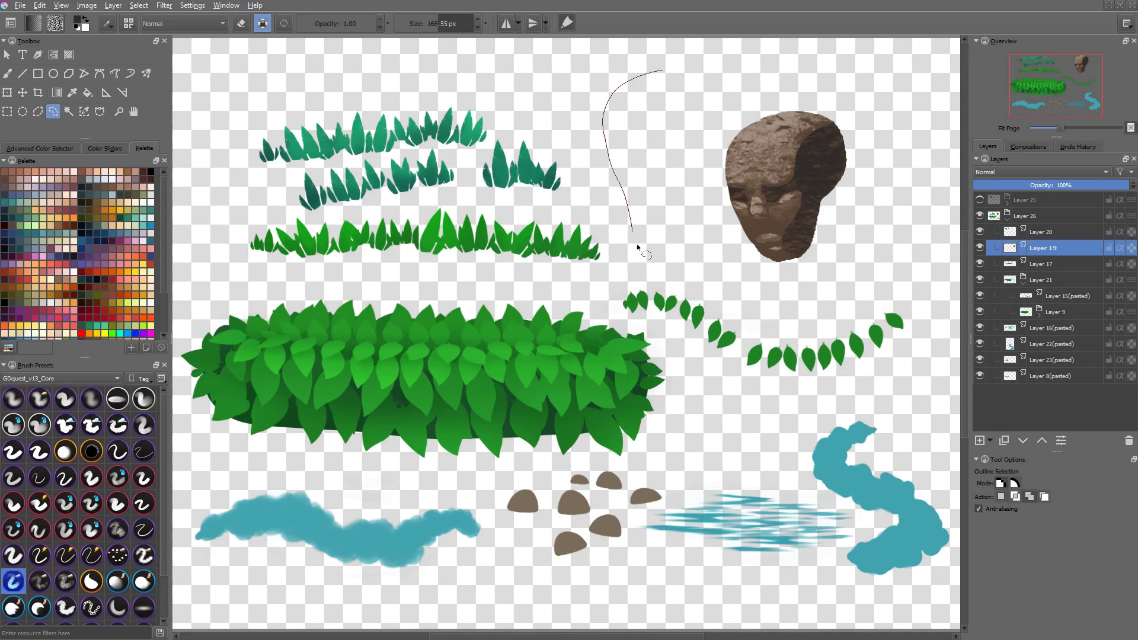
{"action": "left_click_drag", "start_coordinate": [638, 248], "coordinate": [697, 116]}
{"action": "key", "text": "ctrl+shift+a"}
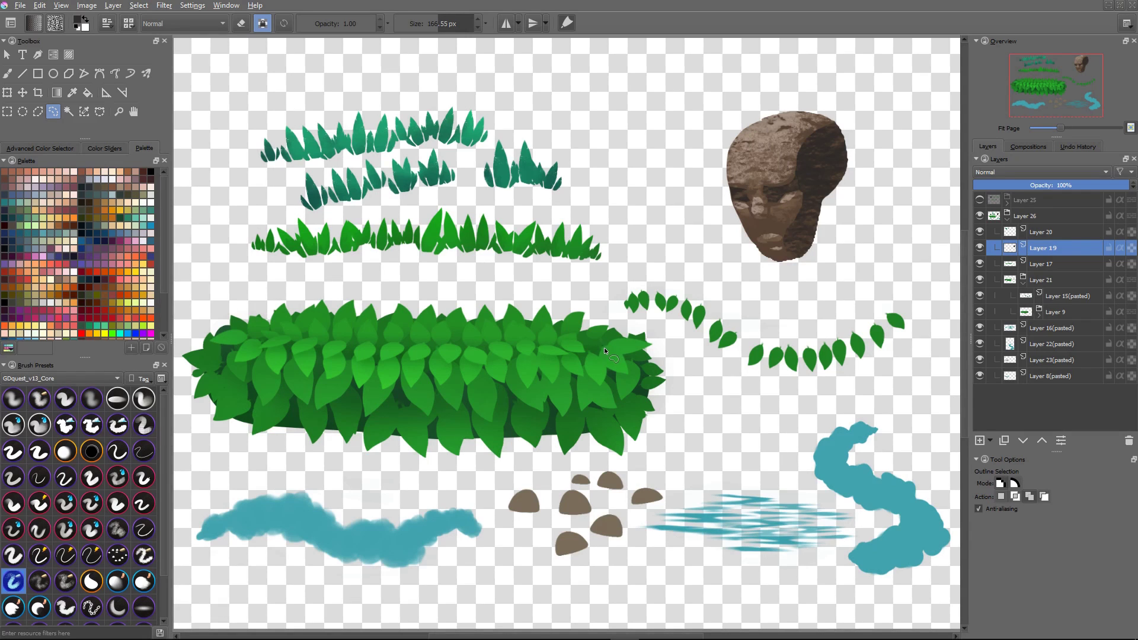
Step: Open the keyboard shortcut settings and search the actions for "visib" and for "lock"
{"action": "left_click", "coordinate": [192, 6]}
{"action": "left_click", "coordinate": [207, 26]}
{"action": "left_click", "coordinate": [401, 176]}
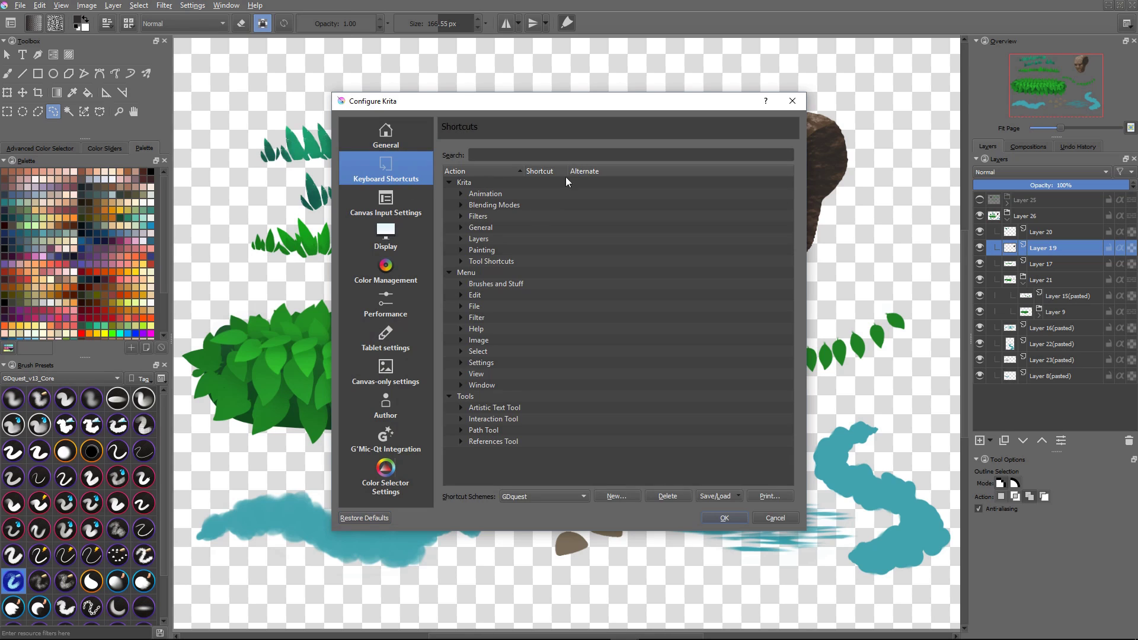
{"action": "type", "text": "visib"}
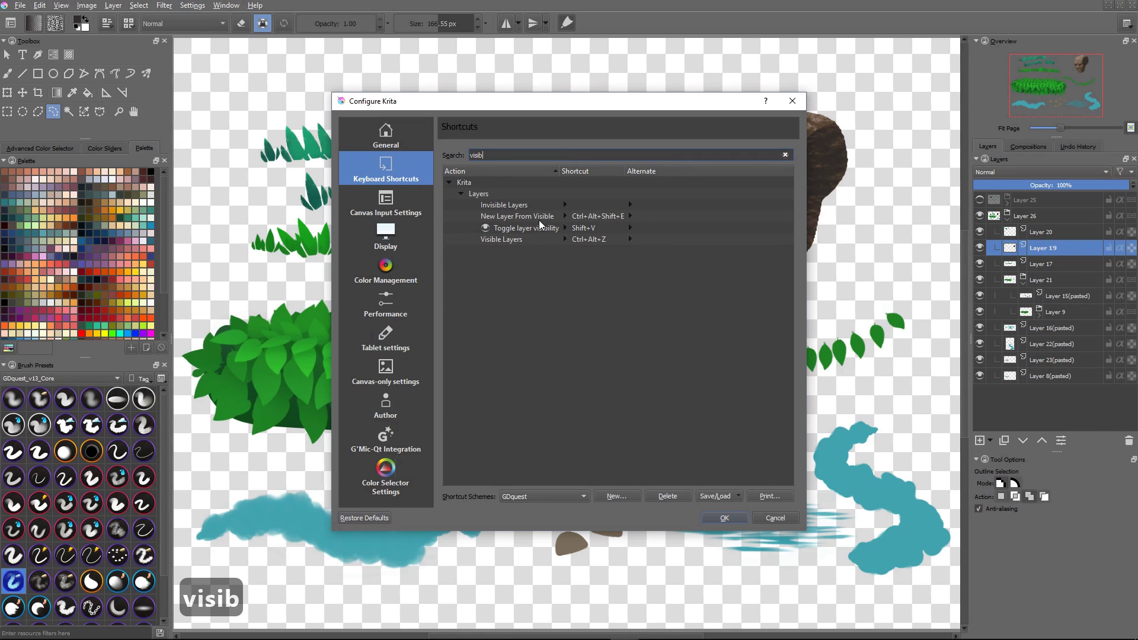
{"action": "key", "text": "ctrl+a"}
{"action": "type", "text": "lock"}
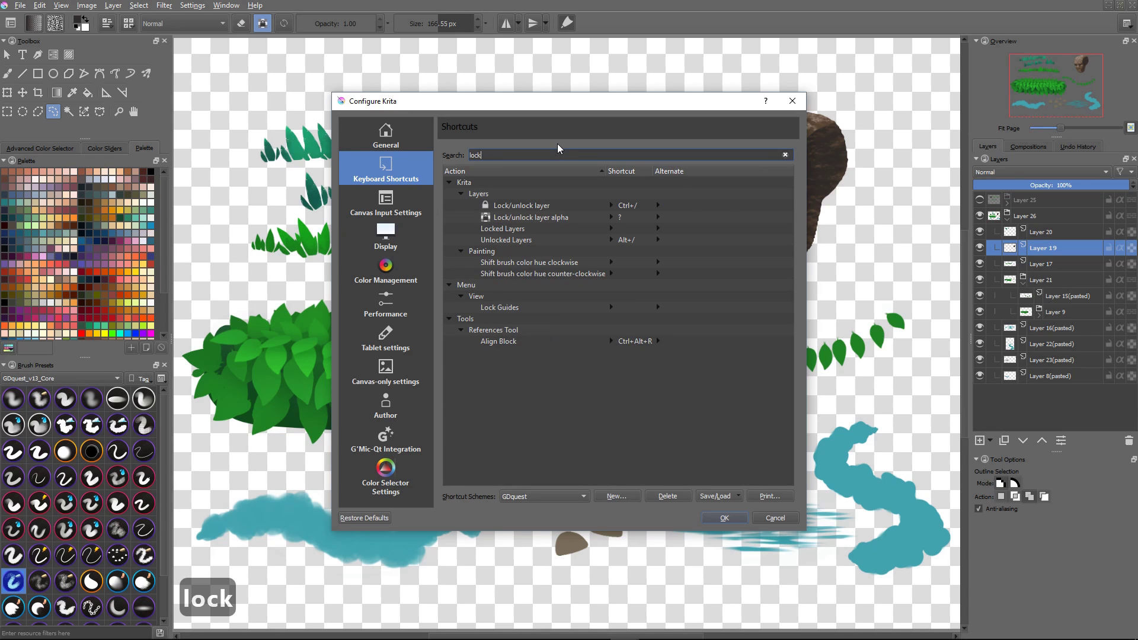
Step: Inspect the shortcut entries for Locked Layers and Lock/unlock layer alpha, and close the settings without saving changes
{"action": "left_click", "coordinate": [545, 229]}
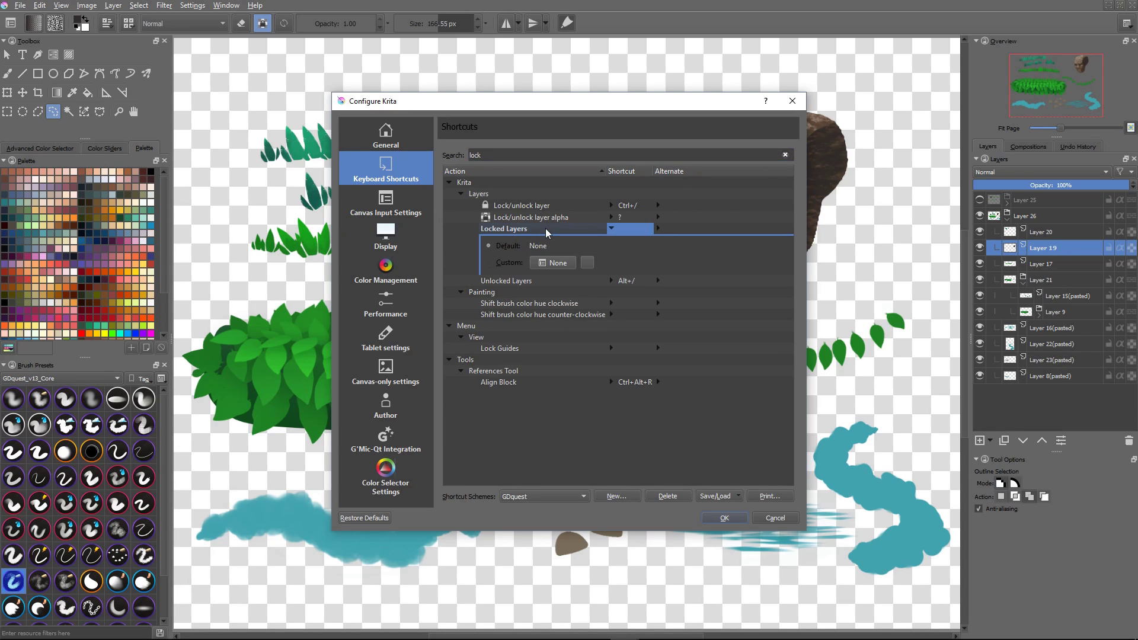
{"action": "left_click", "coordinate": [551, 218]}
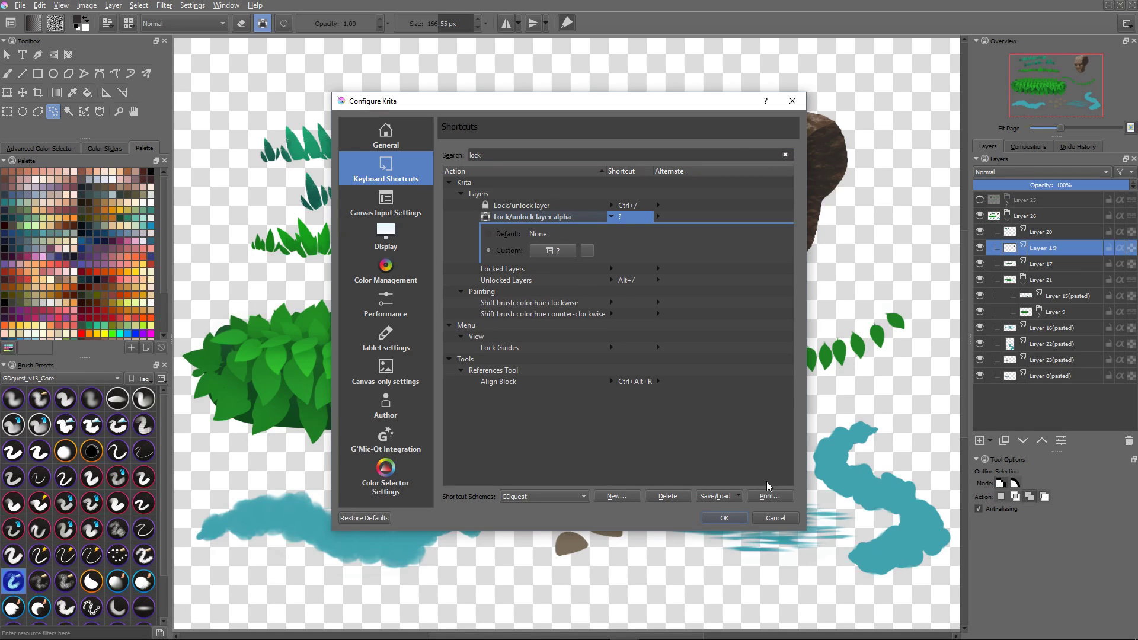
{"action": "left_click", "coordinate": [780, 521]}
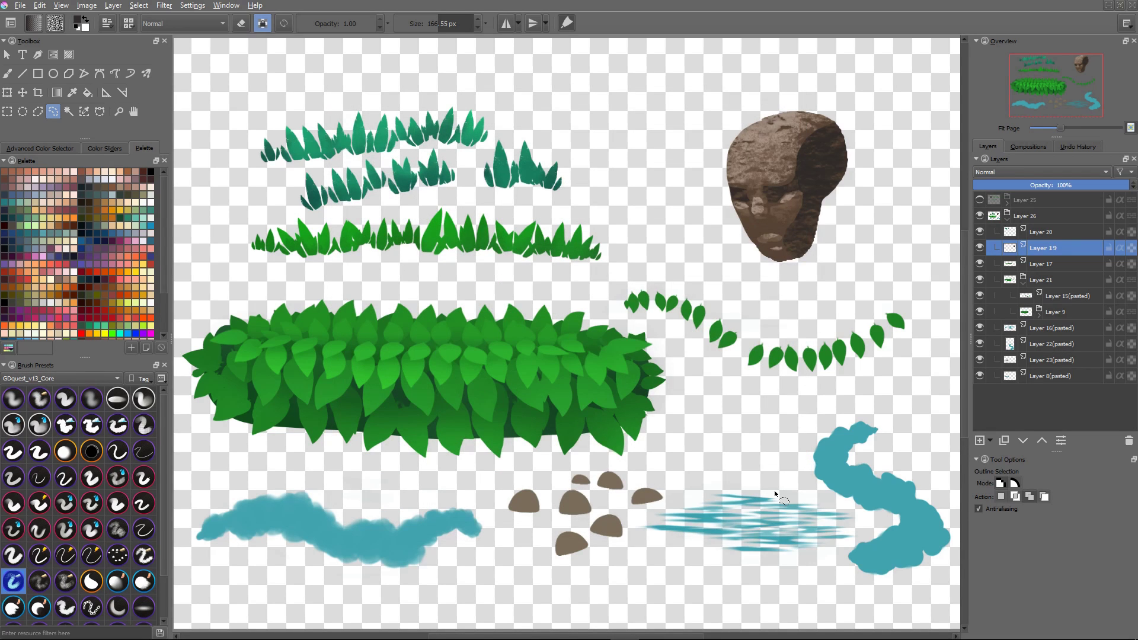
Step: Cycle the active layer up and down the stack between Layer 20 and Layer 21, ending on Layer 20
{"action": "key", "text": "alt+bracketleft"}
{"action": "key", "text": "alt+bracketleft"}
{"action": "key", "text": "alt+bracketright"}
{"action": "key", "text": "alt+bracketright"}
{"action": "key", "text": "alt+bracketright"}
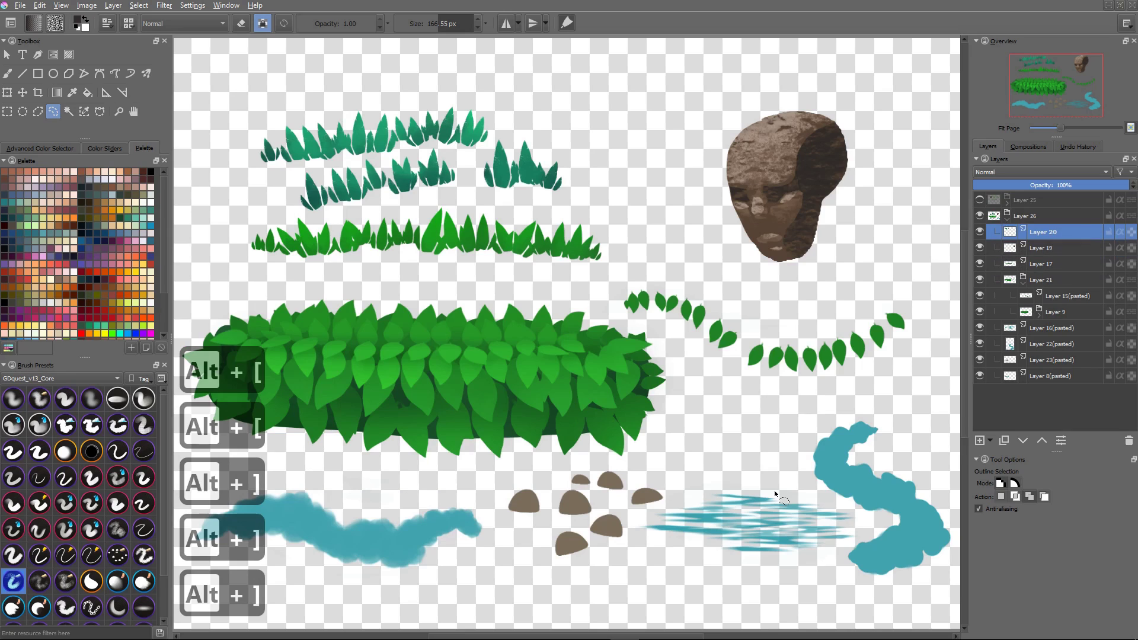
{"action": "key", "text": "alt+bracketleft"}
{"action": "key", "text": "alt+bracketleft"}
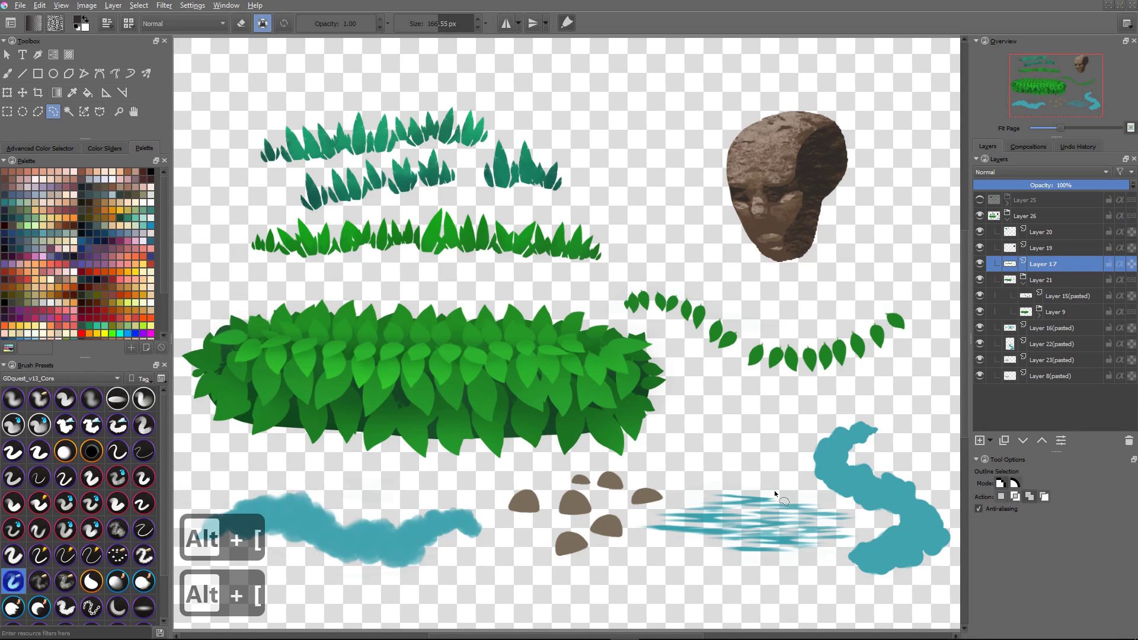
{"action": "key", "text": "alt+bracketleft"}
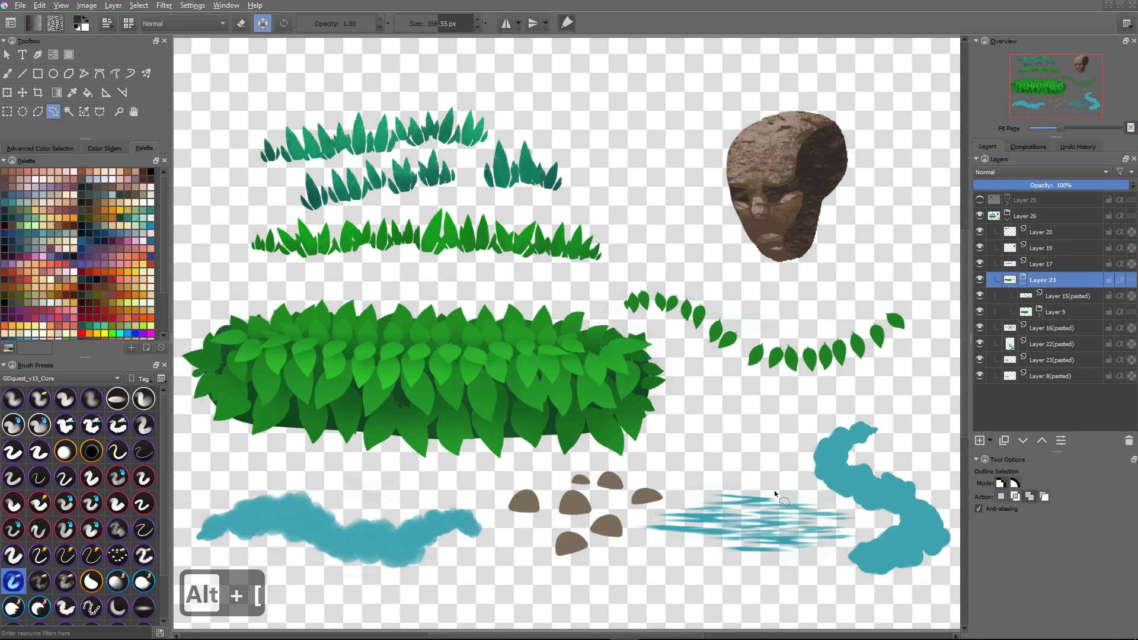
{"action": "key", "text": "alt+bracketright"}
{"action": "key", "text": "alt+bracketright"}
{"action": "key", "text": "alt+bracketright"}
{"action": "key", "text": "alt+bracketleft"}
{"action": "key", "text": "alt+bracketright"}
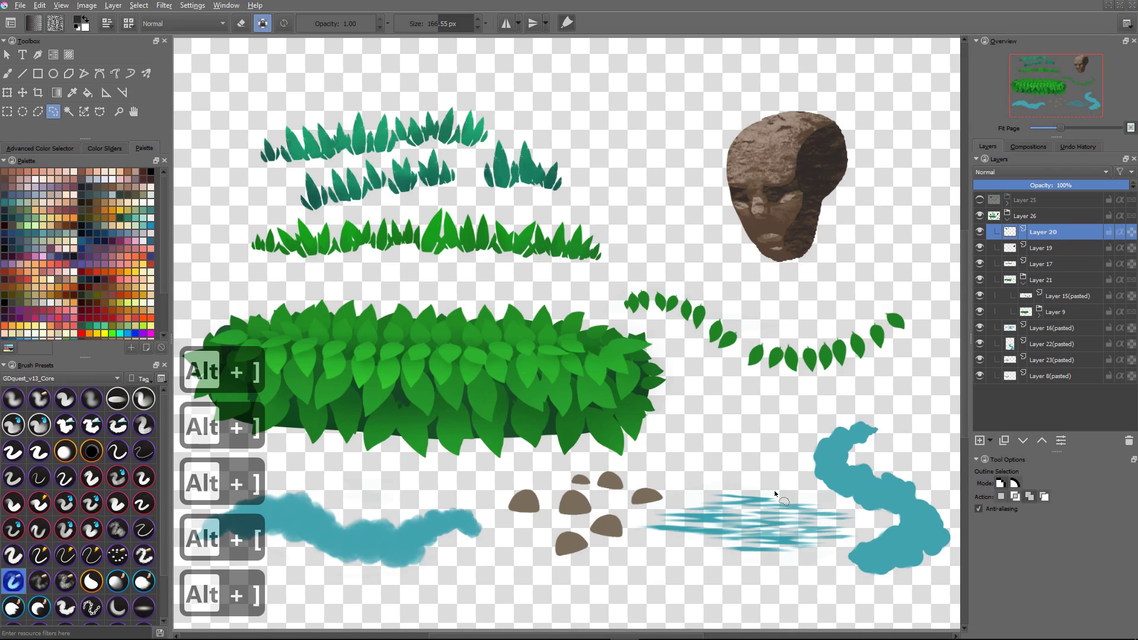
Step: Select Layers 20, 19 and 17 together and lock all three at once
{"action": "key", "text": "question"}
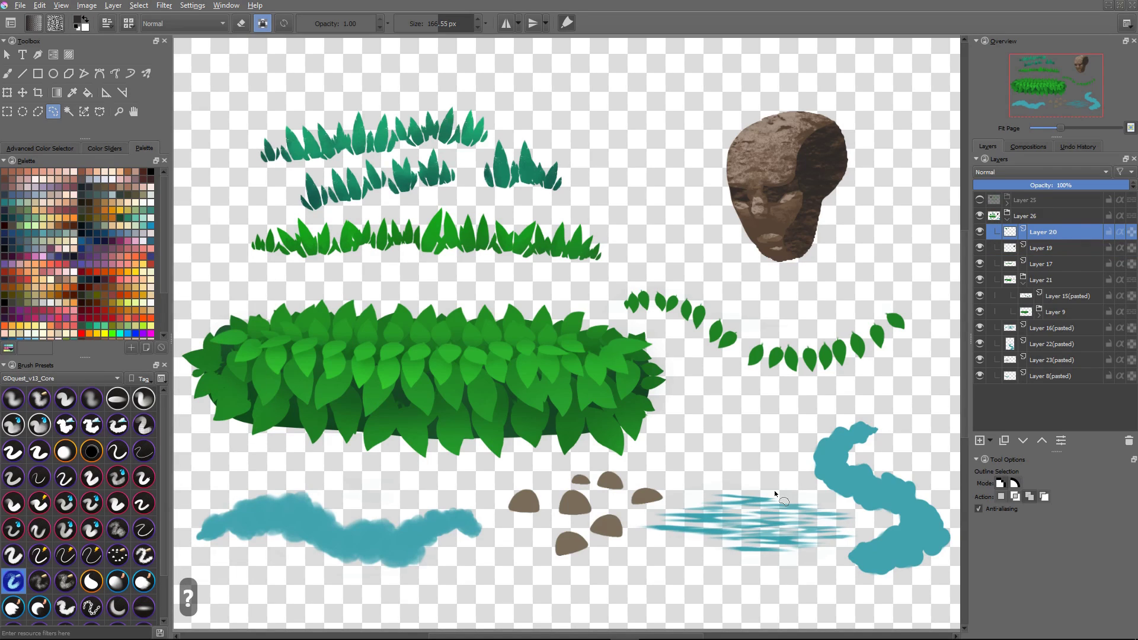
{"action": "left_click", "coordinate": [1037, 265], "text": "shift"}
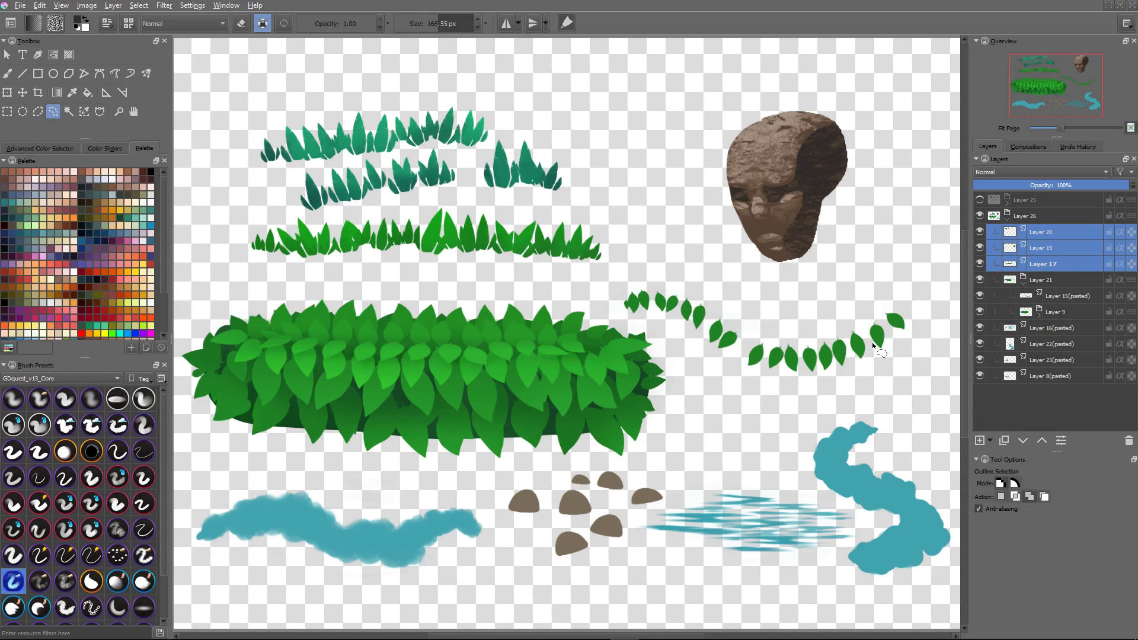
{"action": "key", "text": "ctrl+slash"}
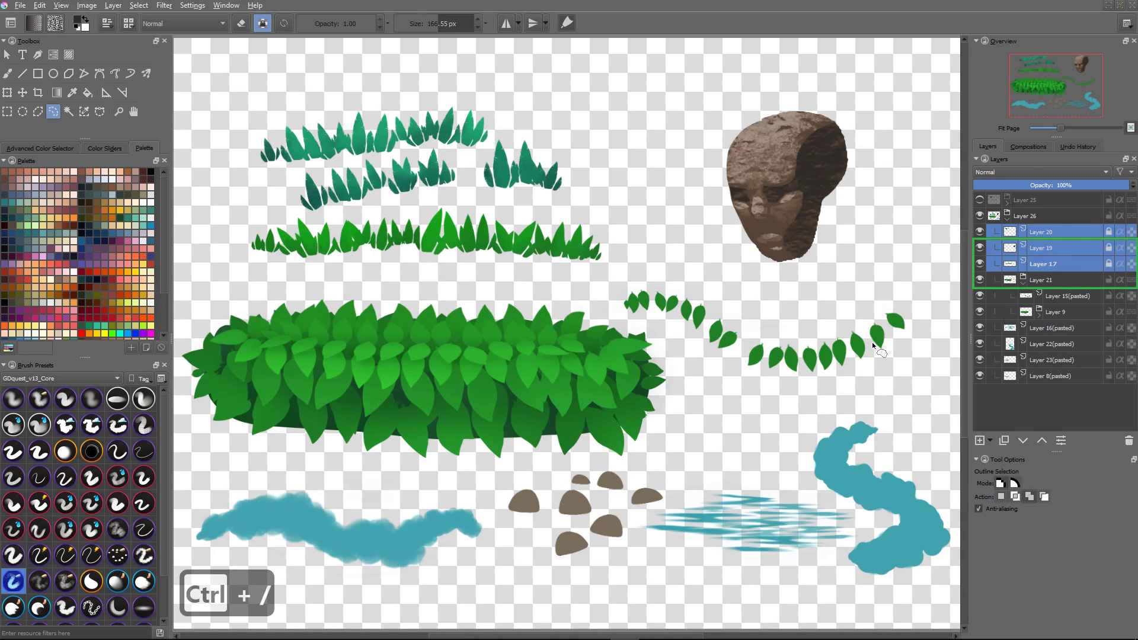
Step: Move up the stack to make the Layer 26 group active, hide it and show it again
{"action": "key", "text": "alt+bracketright"}
{"action": "key", "text": "alt+bracketright"}
{"action": "key", "text": "alt+bracketright"}
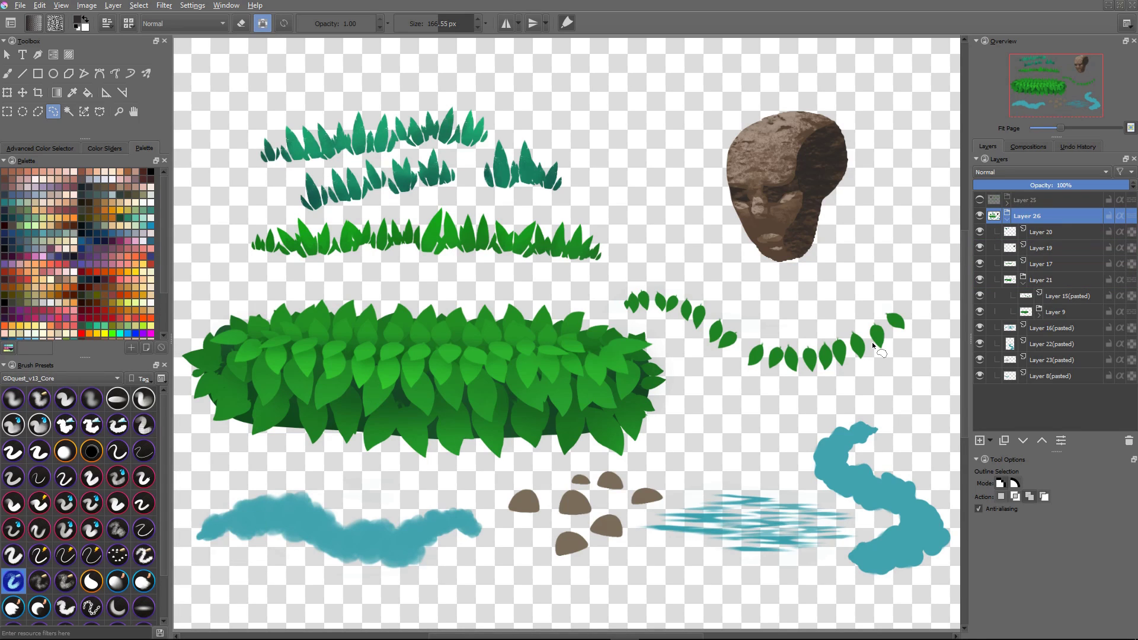
{"action": "key", "text": "v"}
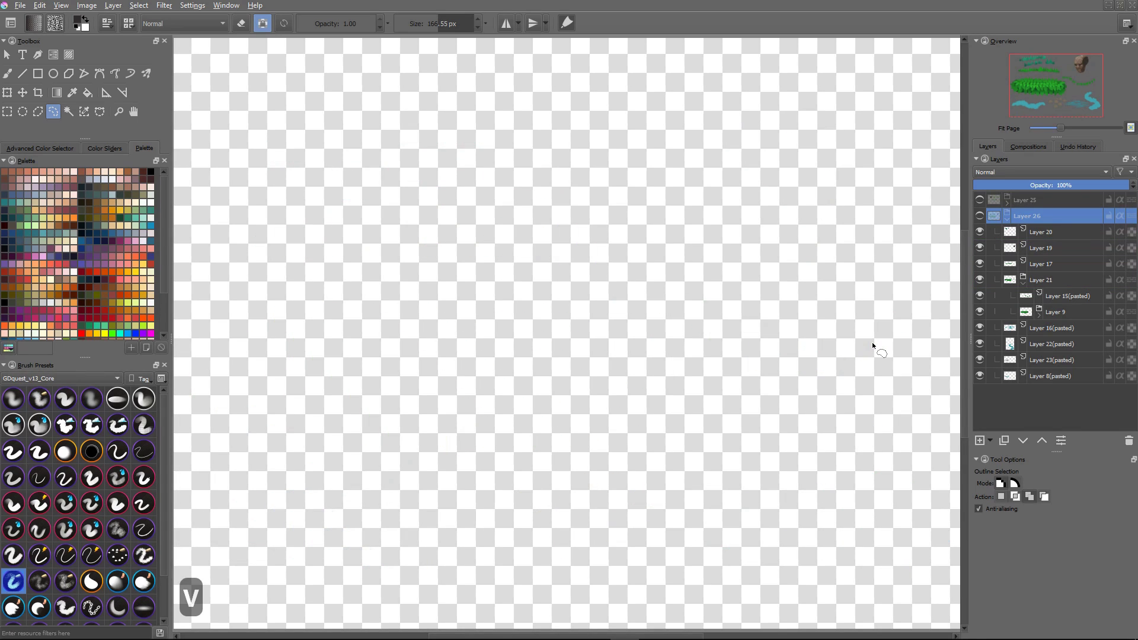
{"action": "key", "text": "v"}
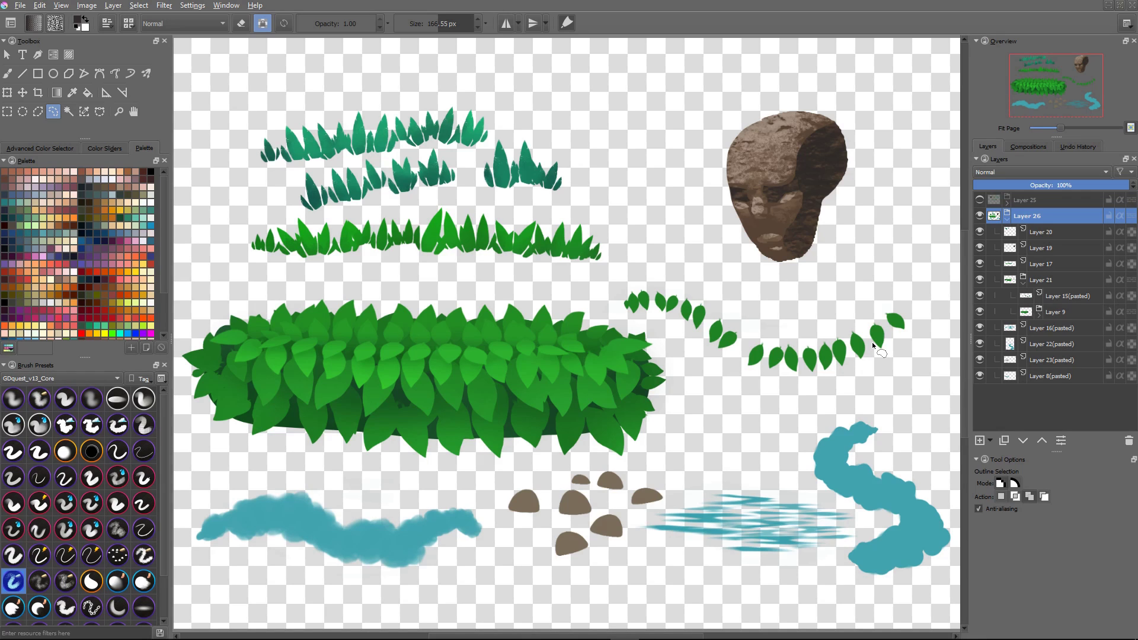
Step: Add a new paint layer above the Layer 26 group, and filter the full set of brush presets by "block_te"
{"action": "key", "text": "Insert"}
{"action": "key", "text": "b"}
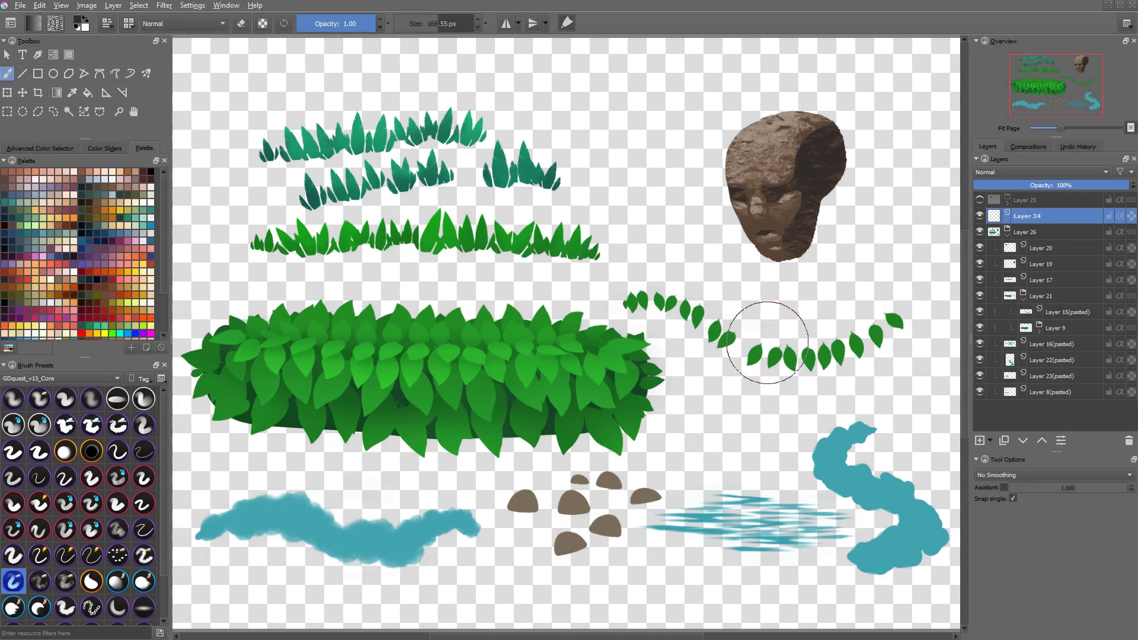
{"action": "left_click", "coordinate": [94, 380]}
{"action": "left_click", "coordinate": [55, 308]}
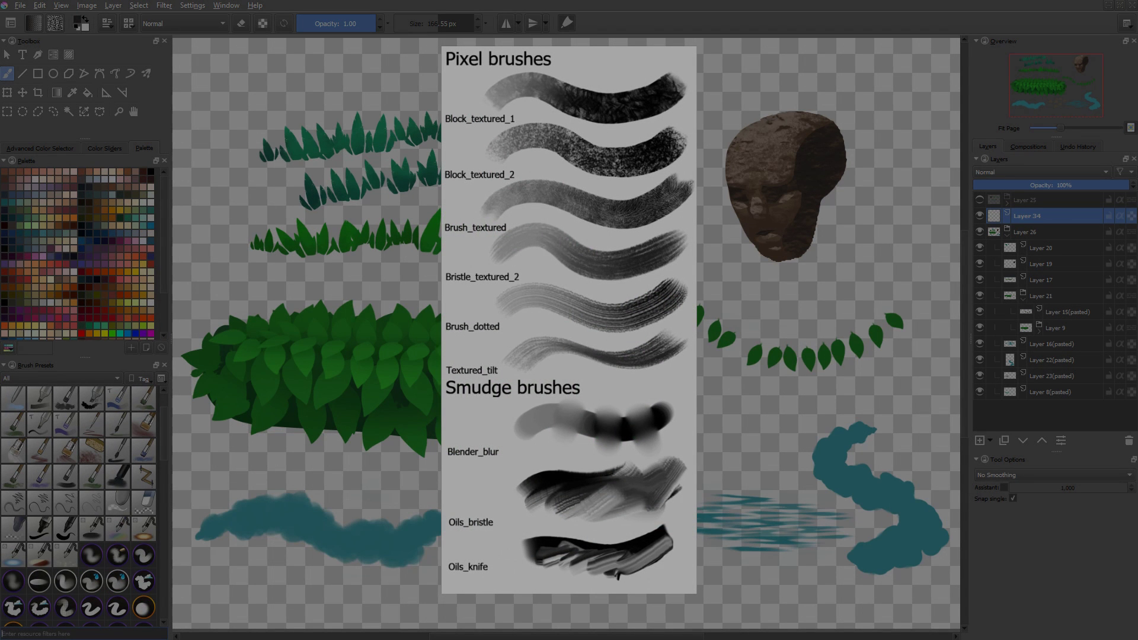
{"action": "type", "text": "block"}
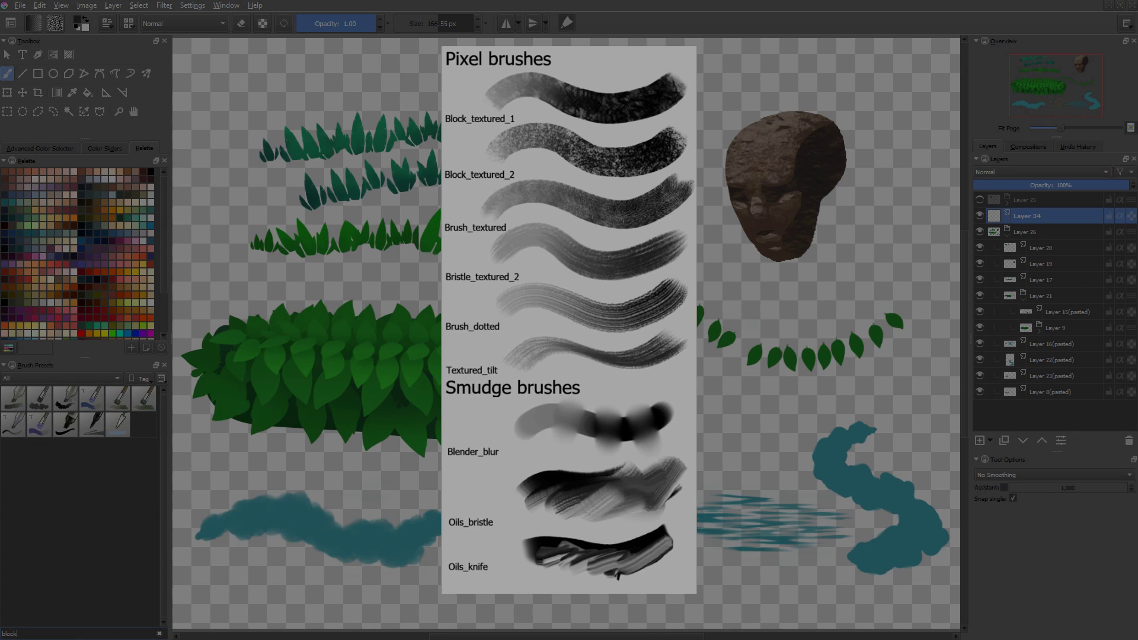
Step: Test the textured block brush and clear the stroke, and hide the Layer 26 group while keeping the new layer active
{"action": "mouse_move", "coordinate": [703, 121]}
{"action": "left_mouse_down"}
{"action": "mouse_move", "coordinate": [663, 274]}
{"action": "mouse_move", "coordinate": [807, 315]}
{"action": "left_mouse_up"}
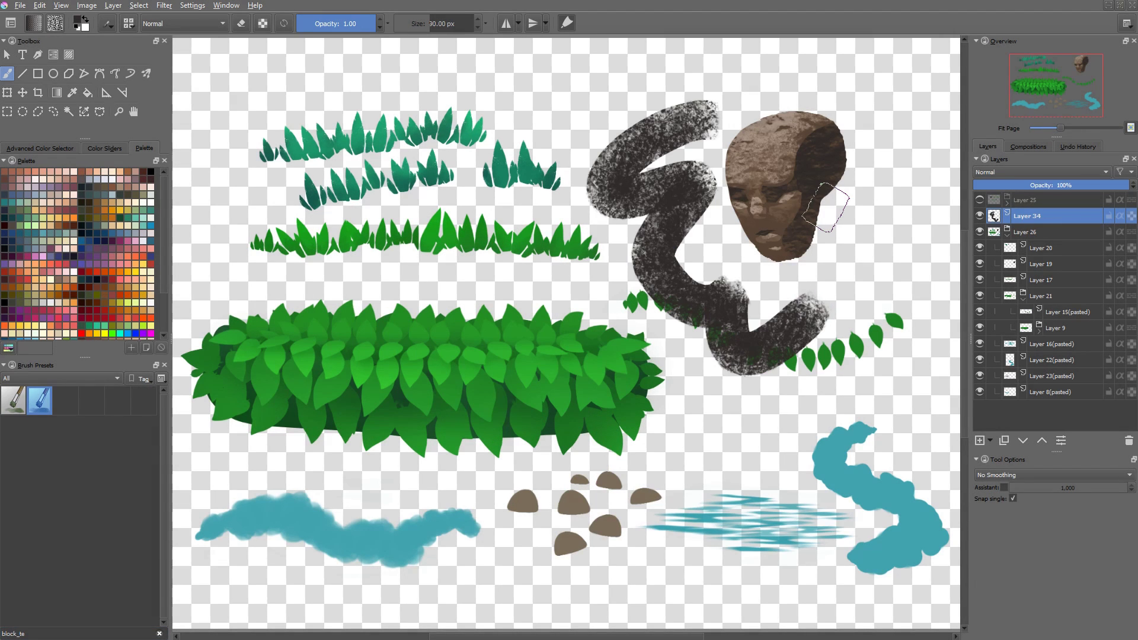
{"action": "key", "text": "Delete"}
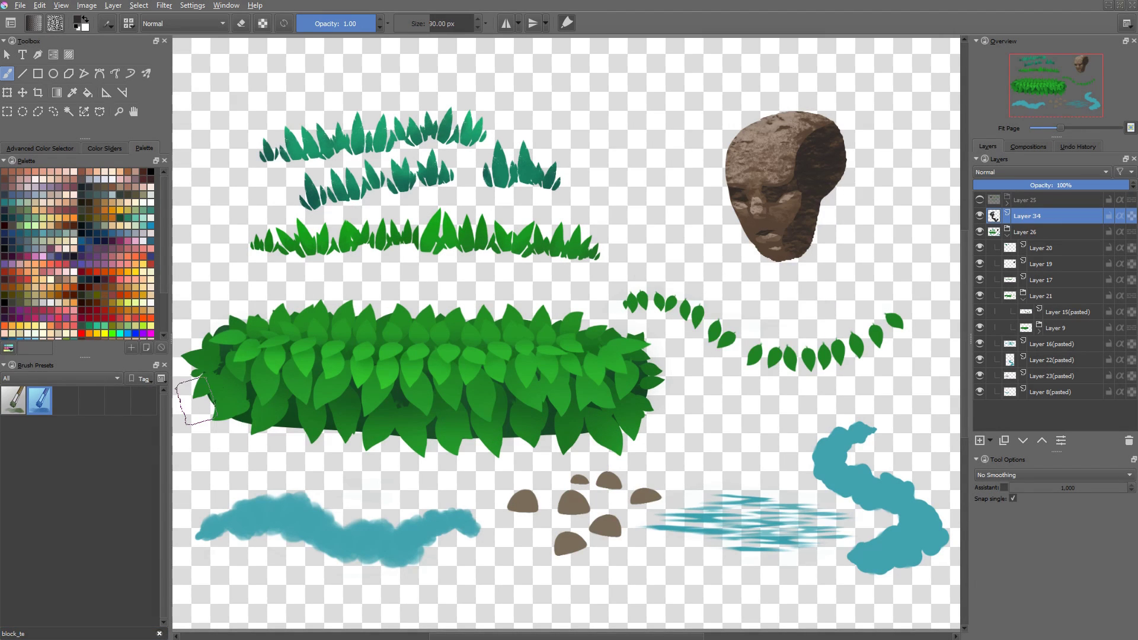
{"action": "left_click", "coordinate": [1030, 234]}
{"action": "key", "text": "h"}
{"action": "left_click", "coordinate": [1030, 215]}
{"action": "mouse_move", "coordinate": [311, 255]}
{"action": "left_mouse_down"}
{"action": "mouse_move", "coordinate": [437, 172]}
{"action": "mouse_move", "coordinate": [521, 388]}
{"action": "mouse_move", "coordinate": [853, 187]}
{"action": "left_mouse_up"}
{"action": "key", "text": "ctrl+z"}
Step: Try the other textured block brush with a dab and two dark strokes on the new layer, and undo them
{"action": "left_click", "coordinate": [434, 208]}
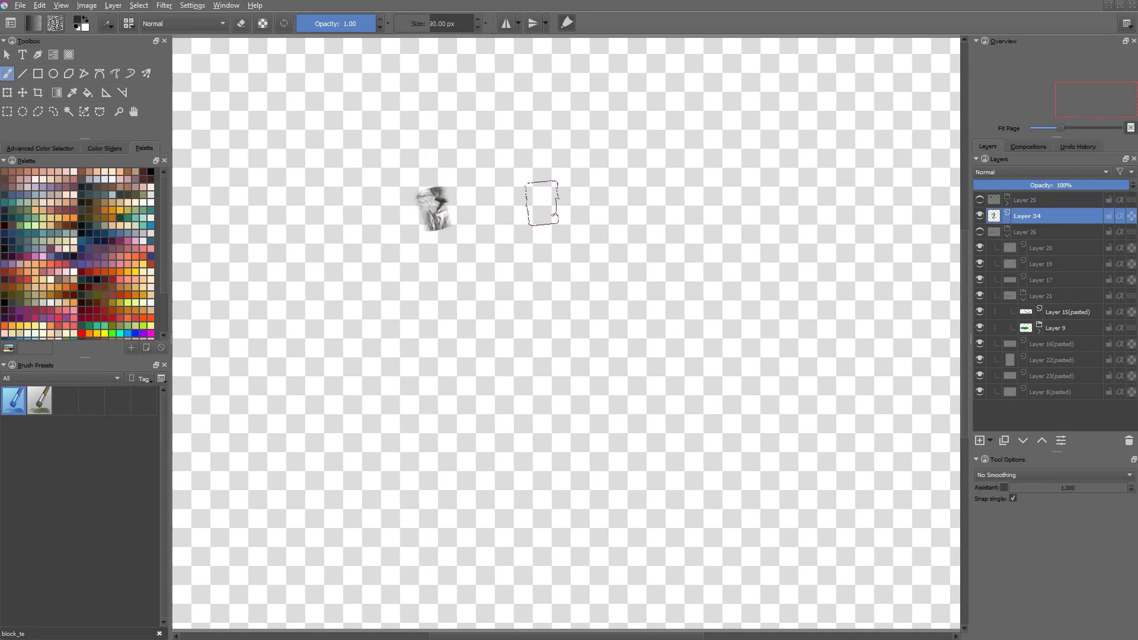
{"action": "left_click_drag", "start_coordinate": [637, 173], "coordinate": [548, 216]}
{"action": "mouse_move", "coordinate": [524, 297]}
{"action": "left_mouse_down"}
{"action": "mouse_move", "coordinate": [661, 228]}
{"action": "mouse_move", "coordinate": [809, 293]}
{"action": "left_mouse_up"}
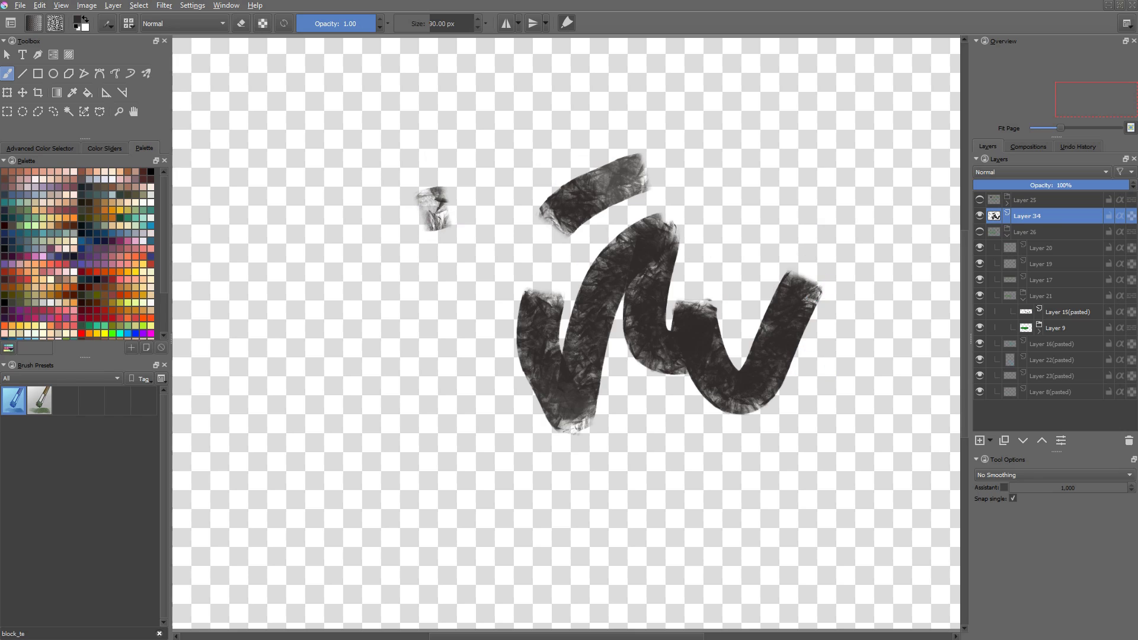
{"action": "key", "text": "ctrl+z"}
{"action": "key", "text": "ctrl+z"}
{"action": "key", "text": "ctrl+z"}
Step: Filter the brush presets by "oil" and paint overlapping dark strokes with the oil bristle preset
{"action": "left_click", "coordinate": [77, 634]}
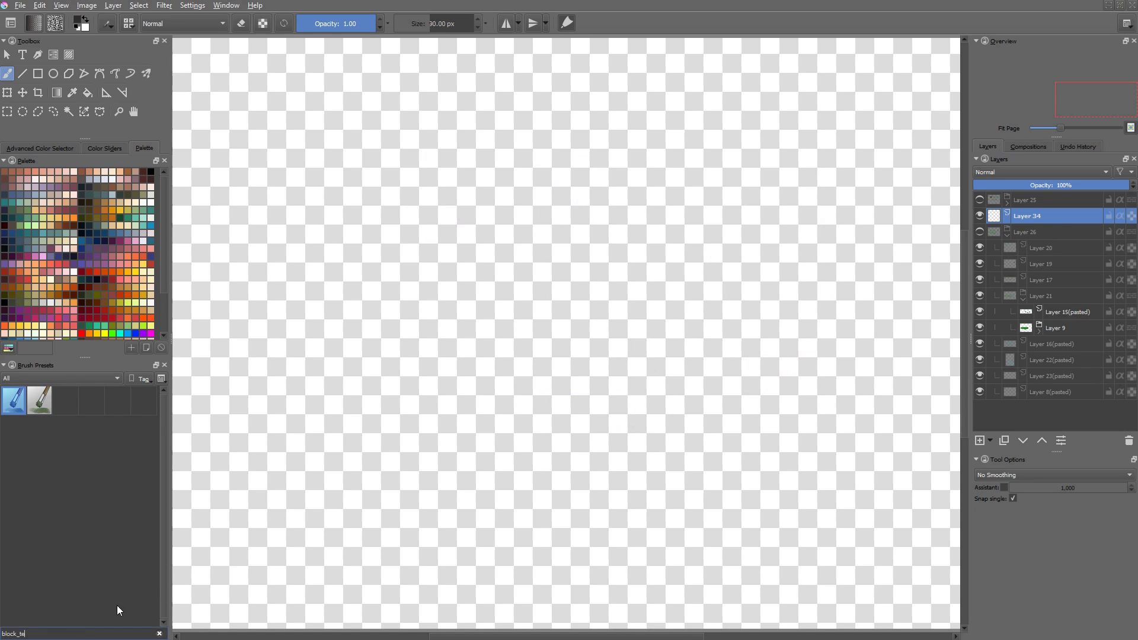
{"action": "type", "text": "oil"}
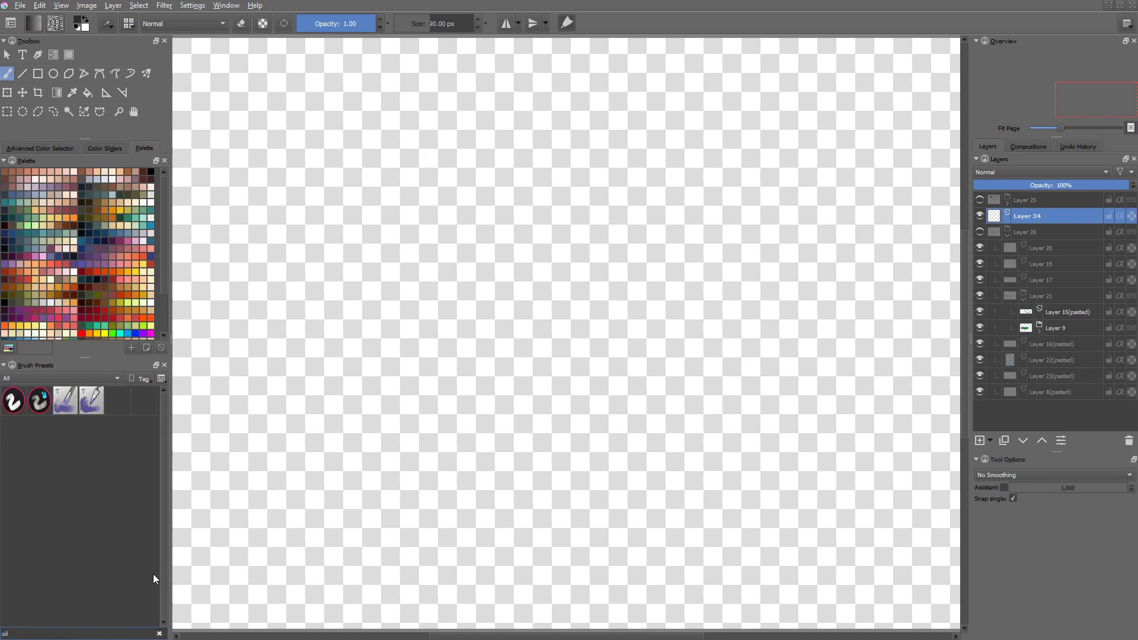
{"action": "left_click", "coordinate": [76, 399]}
{"action": "mouse_move", "coordinate": [412, 252]}
{"action": "left_mouse_down"}
{"action": "mouse_move", "coordinate": [428, 320]}
{"action": "mouse_move", "coordinate": [536, 382]}
{"action": "left_mouse_up"}
{"action": "mouse_move", "coordinate": [440, 205]}
{"action": "left_mouse_down"}
{"action": "mouse_move", "coordinate": [530, 145]}
{"action": "mouse_move", "coordinate": [566, 215]}
{"action": "left_mouse_up"}
{"action": "left_click_drag", "start_coordinate": [525, 246], "coordinate": [538, 355]}
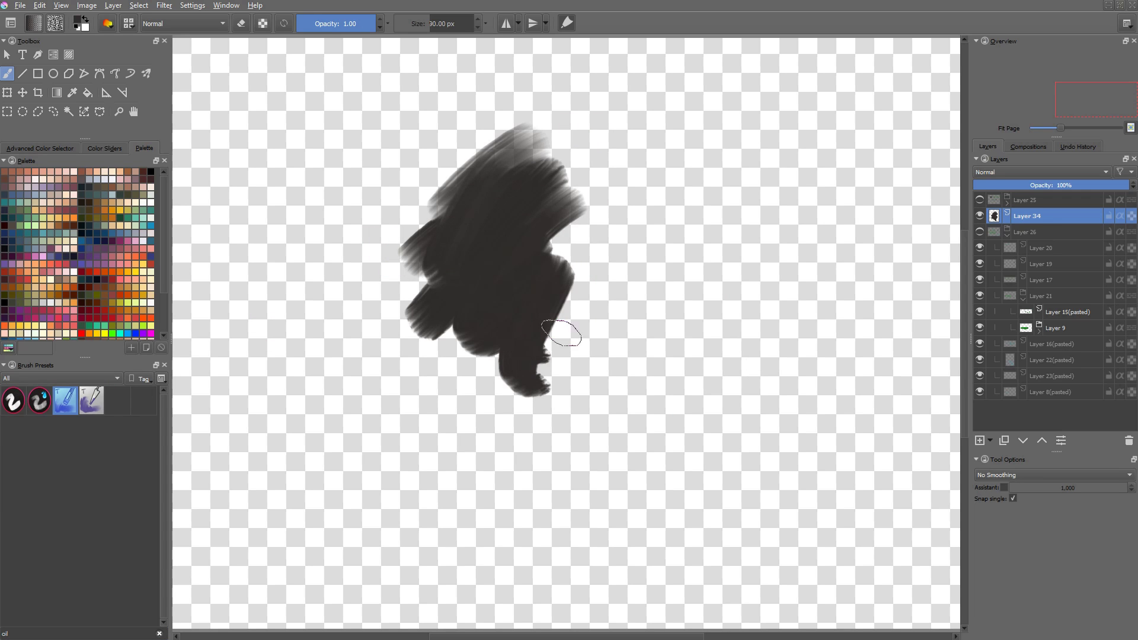
{"action": "mouse_move", "coordinate": [548, 273]}
{"action": "left_mouse_down"}
{"action": "mouse_move", "coordinate": [586, 281]}
{"action": "mouse_move", "coordinate": [706, 252]}
{"action": "left_mouse_up"}
{"action": "mouse_move", "coordinate": [628, 202]}
{"action": "left_mouse_down"}
{"action": "mouse_move", "coordinate": [572, 255]}
{"action": "mouse_move", "coordinate": [750, 216]}
{"action": "left_mouse_up"}
Step: Switch to the oil knife preset and paint over the dark shape, undoing the first strokes
{"action": "left_click", "coordinate": [91, 400]}
{"action": "left_click_drag", "start_coordinate": [646, 296], "coordinate": [635, 380]}
{"action": "mouse_move", "coordinate": [593, 314]}
{"action": "left_mouse_down"}
{"action": "mouse_move", "coordinate": [584, 374]}
{"action": "mouse_move", "coordinate": [583, 352]}
{"action": "left_mouse_up"}
{"action": "key", "text": "ctrl+z"}
{"action": "key", "text": "ctrl+z"}
{"action": "key", "text": "ctrl+z"}
{"action": "mouse_move", "coordinate": [508, 420]}
{"action": "left_mouse_down"}
{"action": "mouse_move", "coordinate": [476, 370]}
{"action": "mouse_move", "coordinate": [505, 320]}
{"action": "left_mouse_up"}
Step: Enable the Rotation pen input in the Oil_knife brush's Rotation settings
{"action": "right_click", "coordinate": [544, 281]}
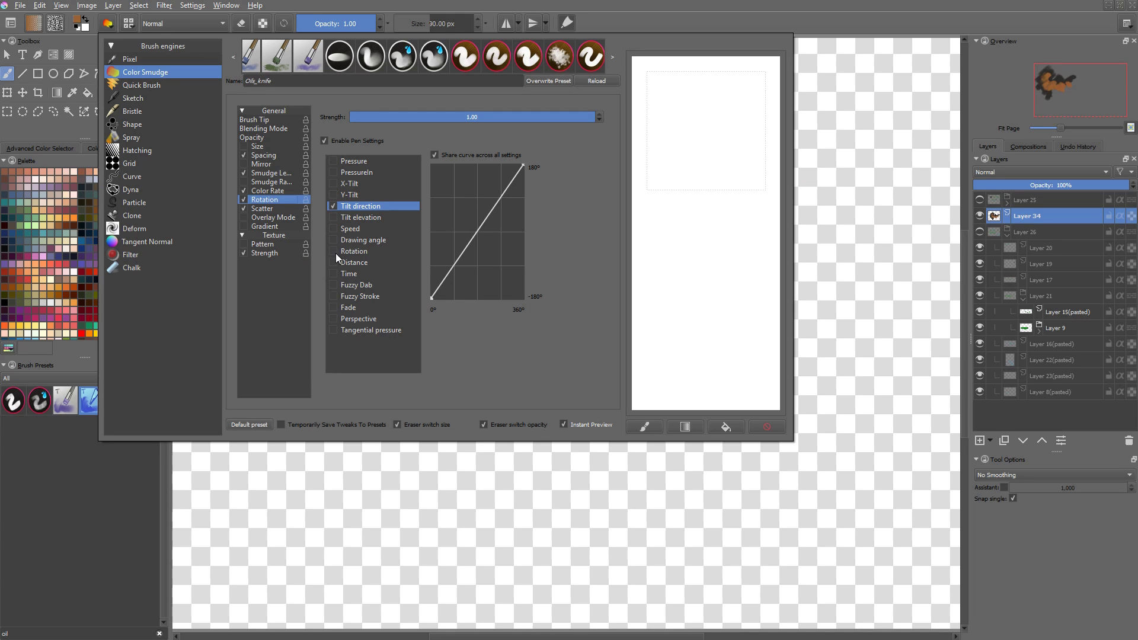
{"action": "left_click", "coordinate": [333, 251]}
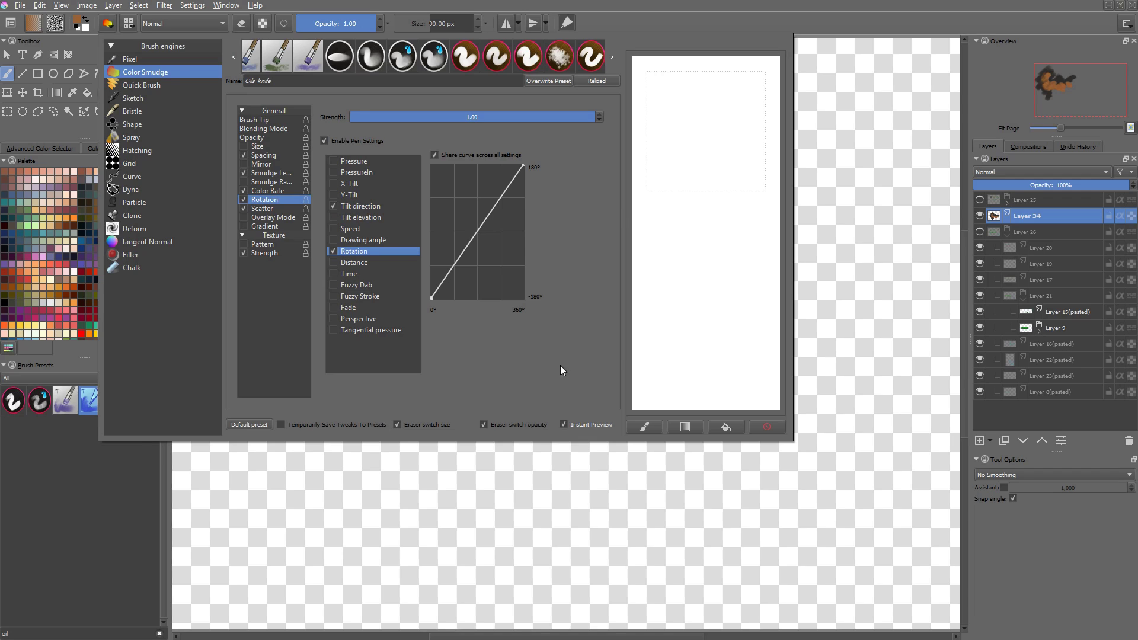
{"action": "key", "text": "F5"}
Step: Paint more orange-brown strokes around the dark shape with the oil knife brush, undoing a stray dab
{"action": "mouse_move", "coordinate": [609, 241]}
{"action": "left_mouse_down"}
{"action": "mouse_move", "coordinate": [601, 260]}
{"action": "mouse_move", "coordinate": [625, 234]}
{"action": "mouse_move", "coordinate": [640, 279]}
{"action": "mouse_move", "coordinate": [611, 219]}
{"action": "mouse_move", "coordinate": [563, 208]}
{"action": "mouse_move", "coordinate": [533, 225]}
{"action": "left_mouse_up"}
{"action": "mouse_move", "coordinate": [437, 269]}
{"action": "left_mouse_down"}
{"action": "mouse_move", "coordinate": [414, 282]}
{"action": "mouse_move", "coordinate": [399, 337]}
{"action": "mouse_move", "coordinate": [472, 415]}
{"action": "left_mouse_up"}
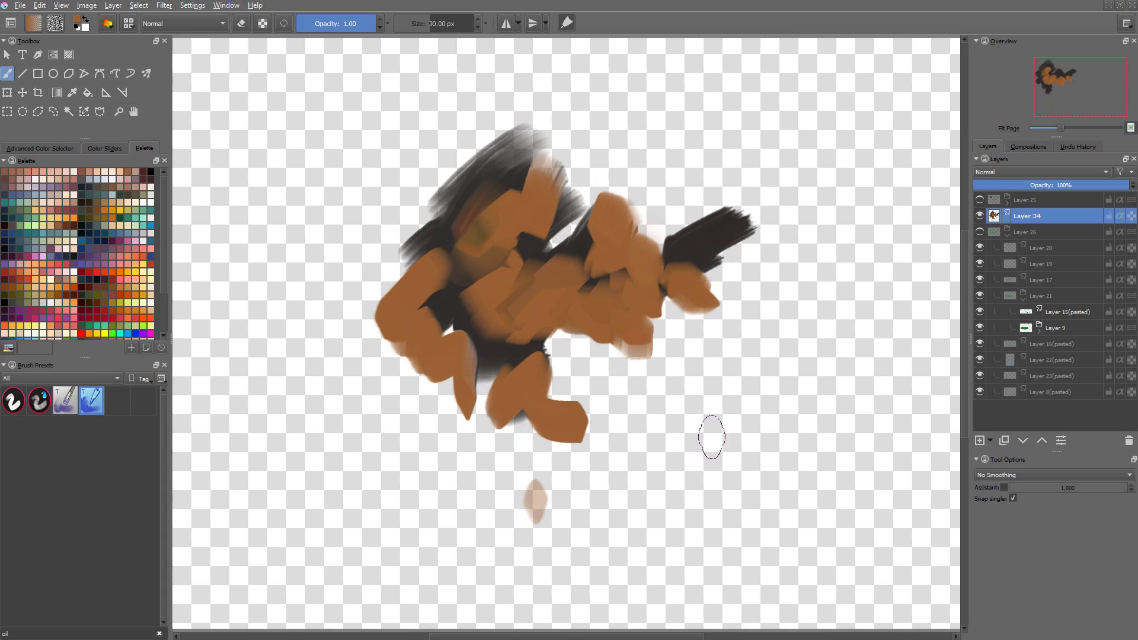
{"action": "key", "text": "ctrl+z"}
{"action": "mouse_move", "coordinate": [521, 381]}
{"action": "left_mouse_down"}
{"action": "mouse_move", "coordinate": [542, 376]}
{"action": "mouse_move", "coordinate": [546, 356]}
{"action": "left_mouse_up"}
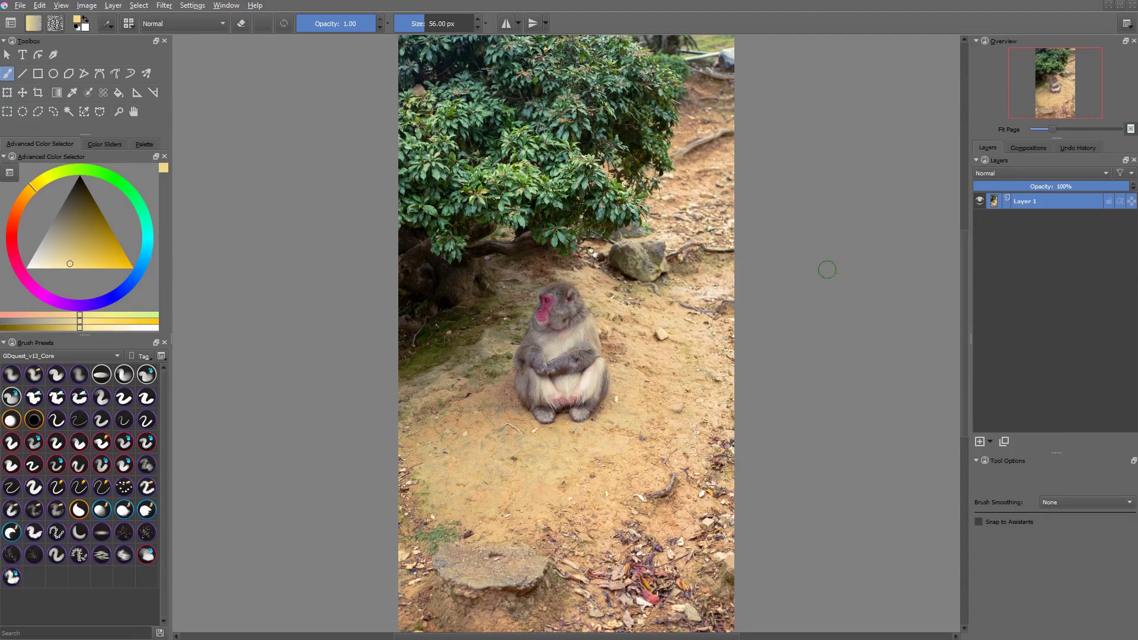
Step: Remove the small stones, twig and leaf from the ground around the monkey with the Smart Patch tool
{"action": "left_click", "coordinate": [105, 94]}
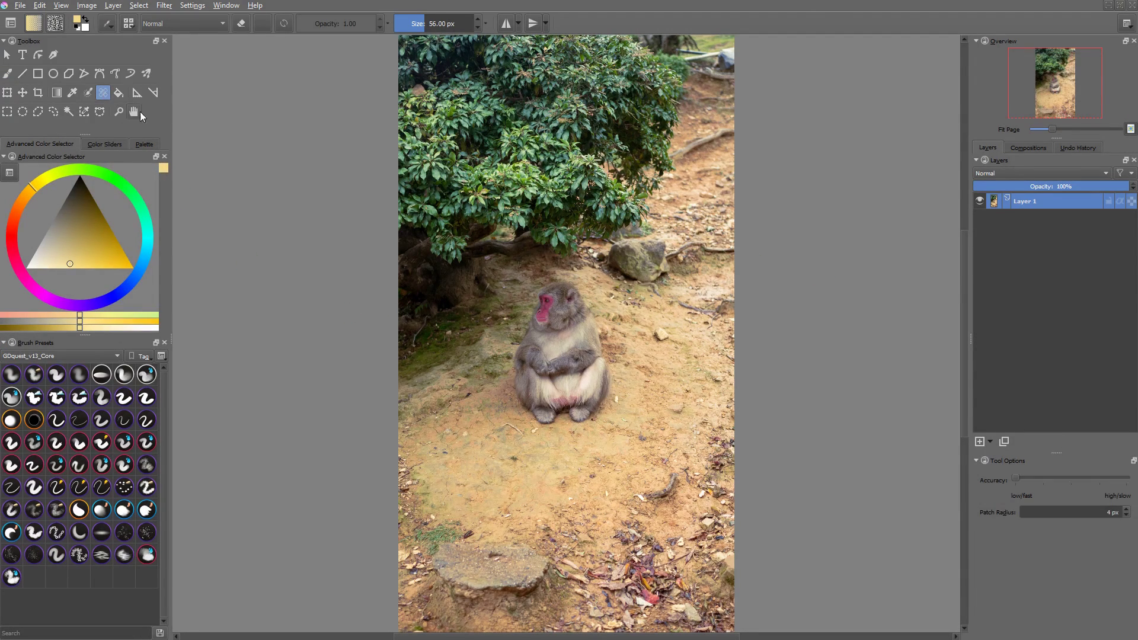
{"action": "left_click", "coordinate": [661, 334]}
{"action": "left_click", "coordinate": [677, 406]}
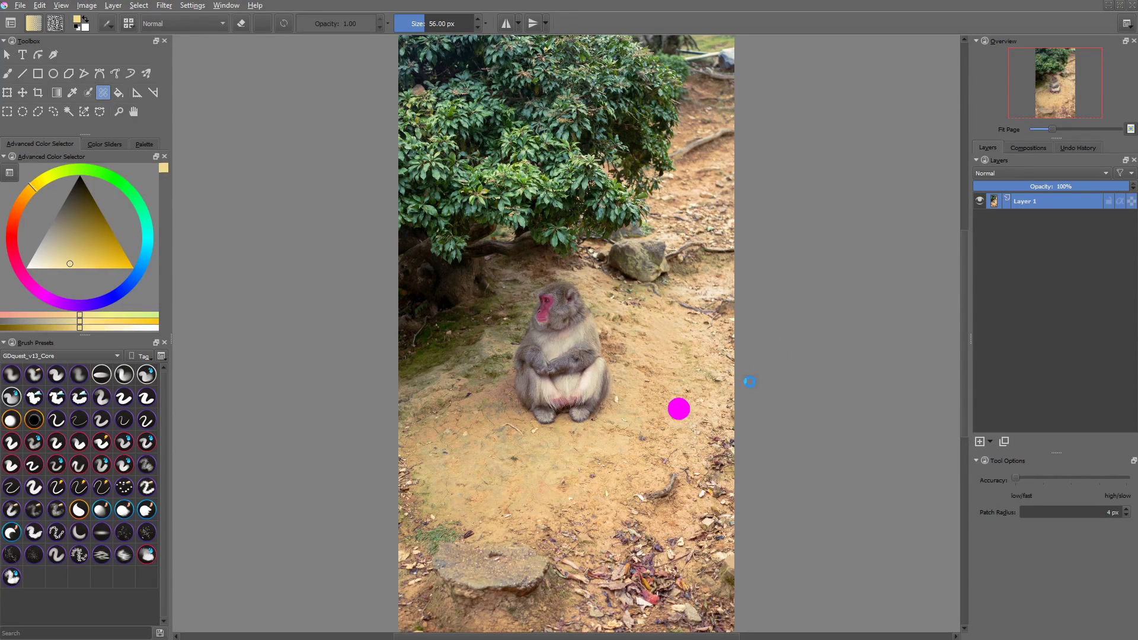
{"action": "left_click_drag", "start_coordinate": [510, 431], "coordinate": [524, 437]}
{"action": "left_click", "coordinate": [532, 434]}
{"action": "left_click", "coordinate": [616, 401]}
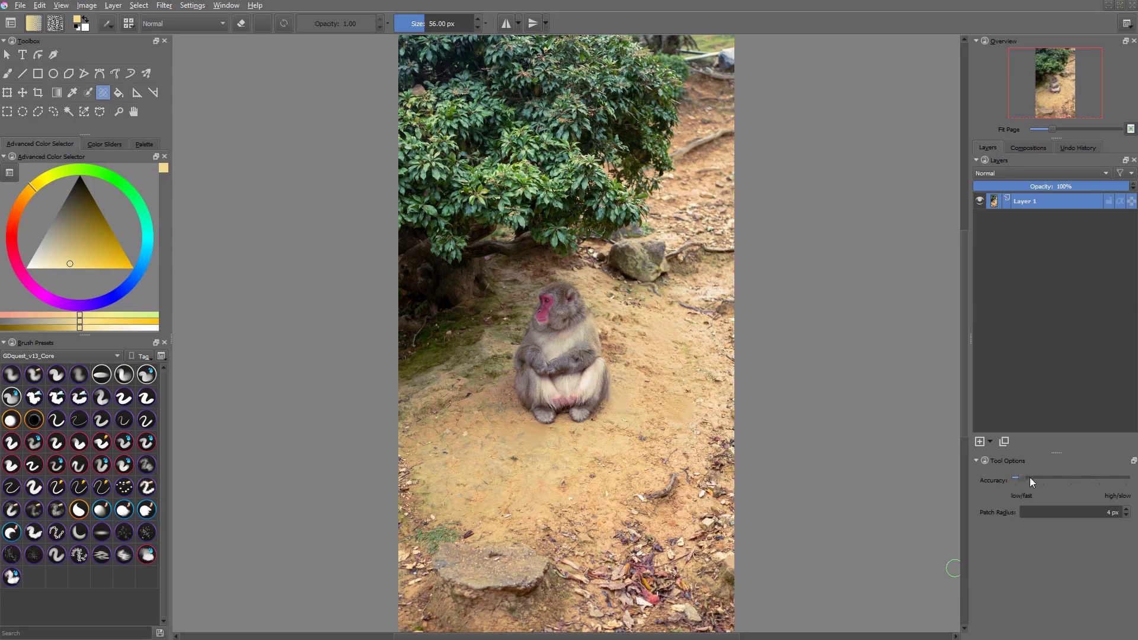
Step: Try a higher accuracy and the patch radius setting of the Smart Patch tool, and patch the ground beside the monkey
{"action": "left_click_drag", "start_coordinate": [1015, 478], "coordinate": [1125, 479]}
{"action": "left_click", "coordinate": [1064, 511]}
{"action": "left_click", "coordinate": [643, 436]}
Step: Open the Save As dialog for the patched photo and activate the file name for editing
{"action": "key", "text": "ctrl+shift+s"}
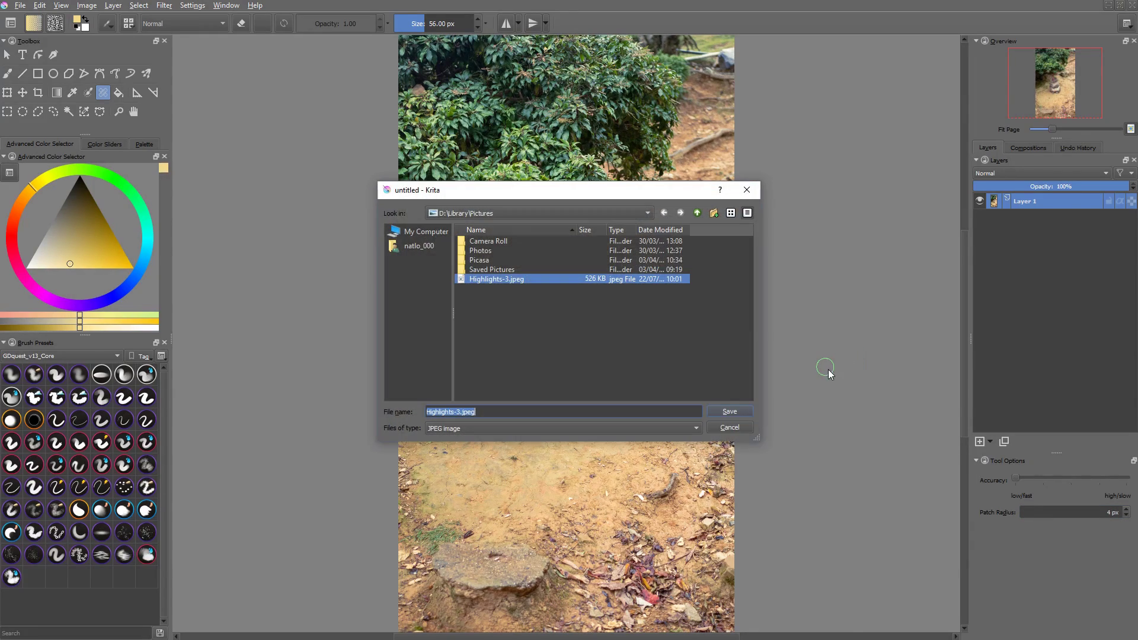
{"action": "left_click", "coordinate": [545, 325]}
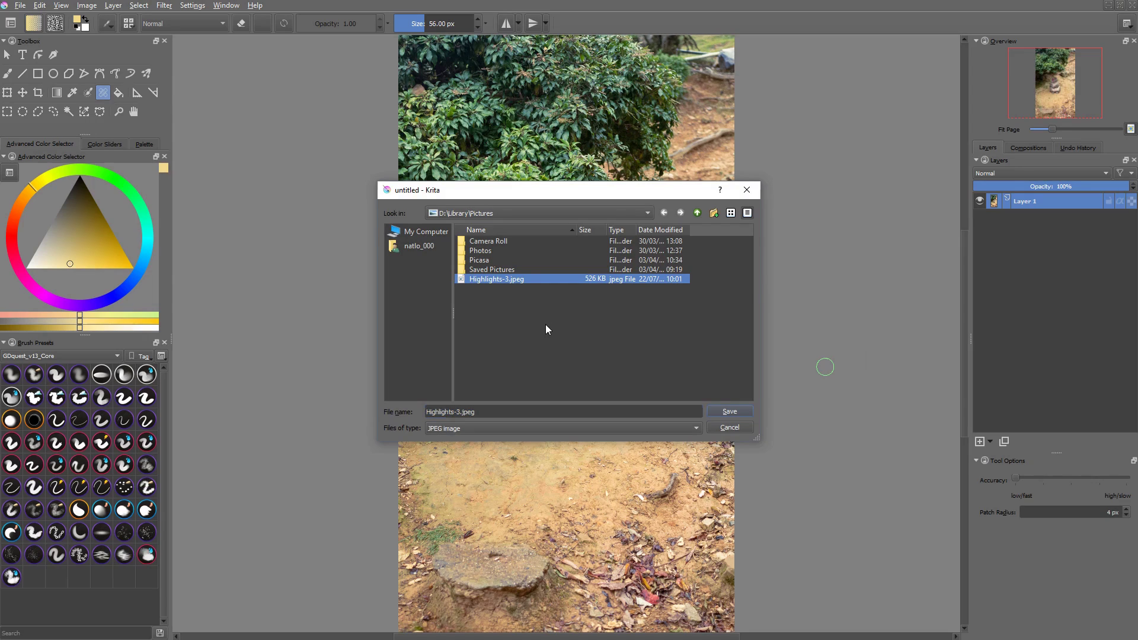
{"action": "left_click", "coordinate": [521, 410]}
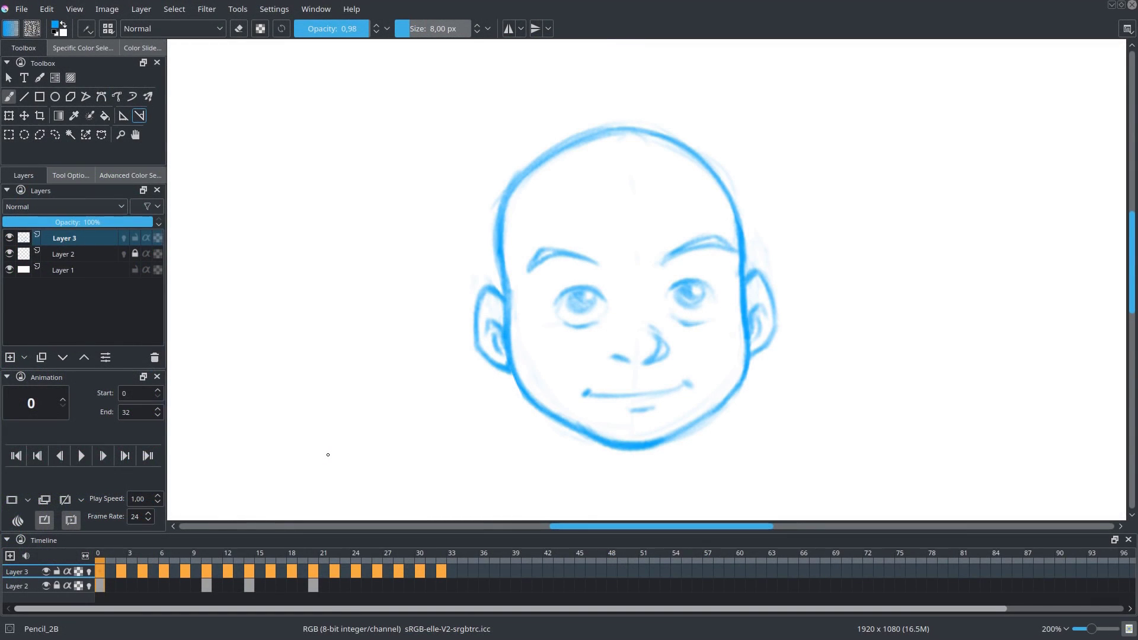
Step: Inspect the audio options of the face animation's timeline, and play the animation from frame 0
{"action": "left_click", "coordinate": [27, 556]}
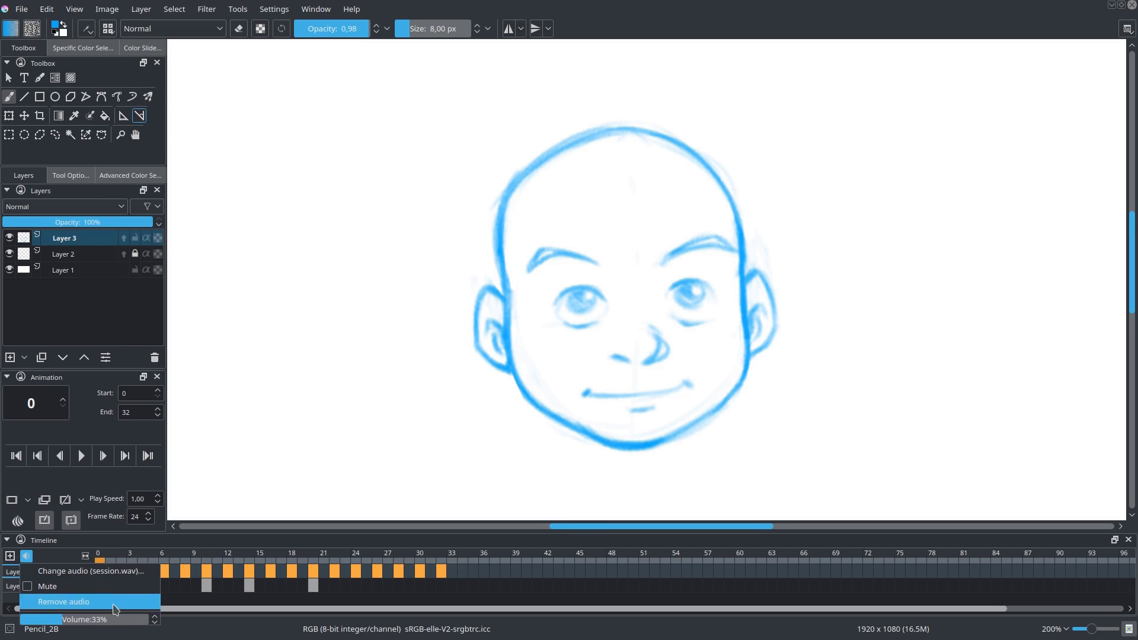
{"action": "left_click", "coordinate": [27, 557]}
{"action": "mouse_move", "coordinate": [112, 559]}
{"action": "left_mouse_down"}
{"action": "mouse_move", "coordinate": [399, 572]}
{"action": "mouse_move", "coordinate": [99, 571]}
{"action": "left_mouse_up"}
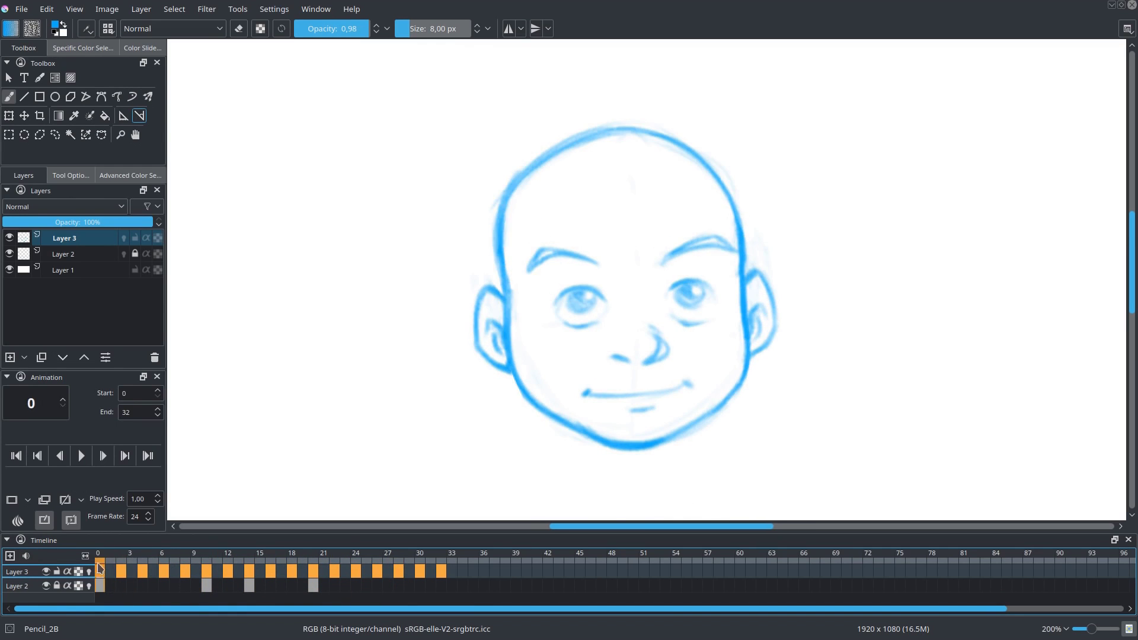
{"action": "left_click", "coordinate": [82, 457]}
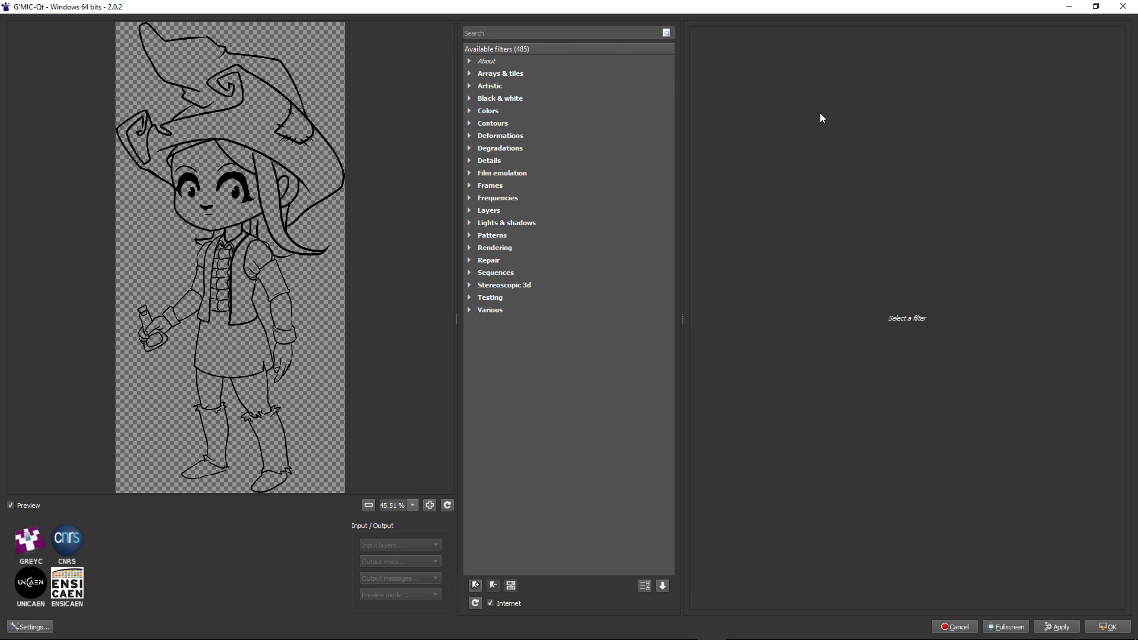
Step: Search the G'MIC filters for "colori" and choose Colorize lineart [smart coloring] for the witch line art
{"action": "type", "text": "colori"}
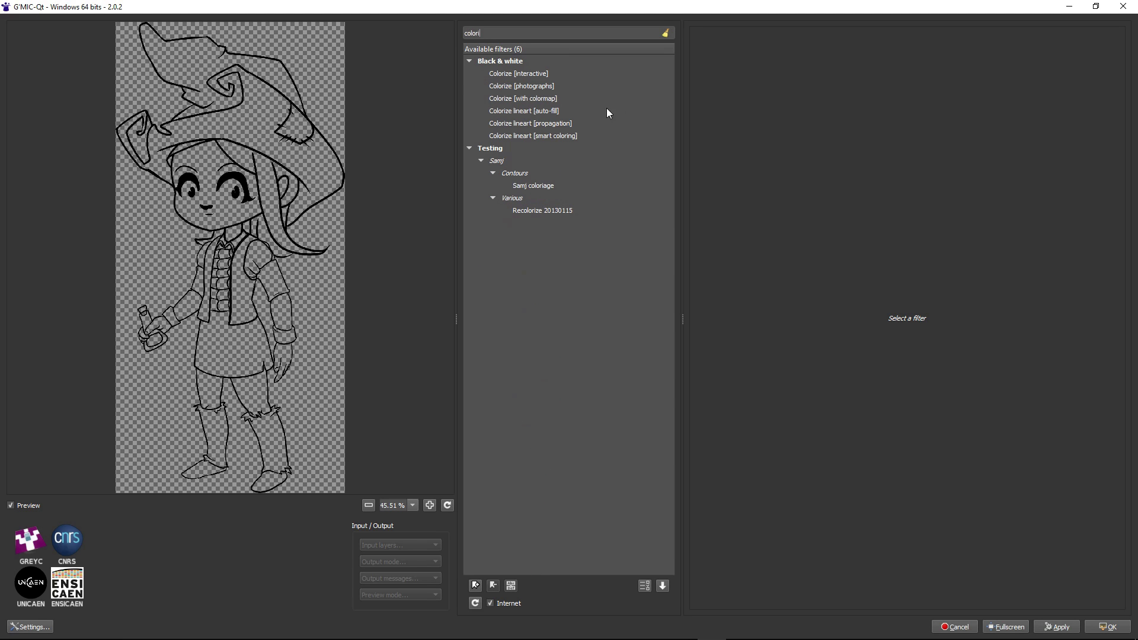
{"action": "left_click", "coordinate": [549, 135]}
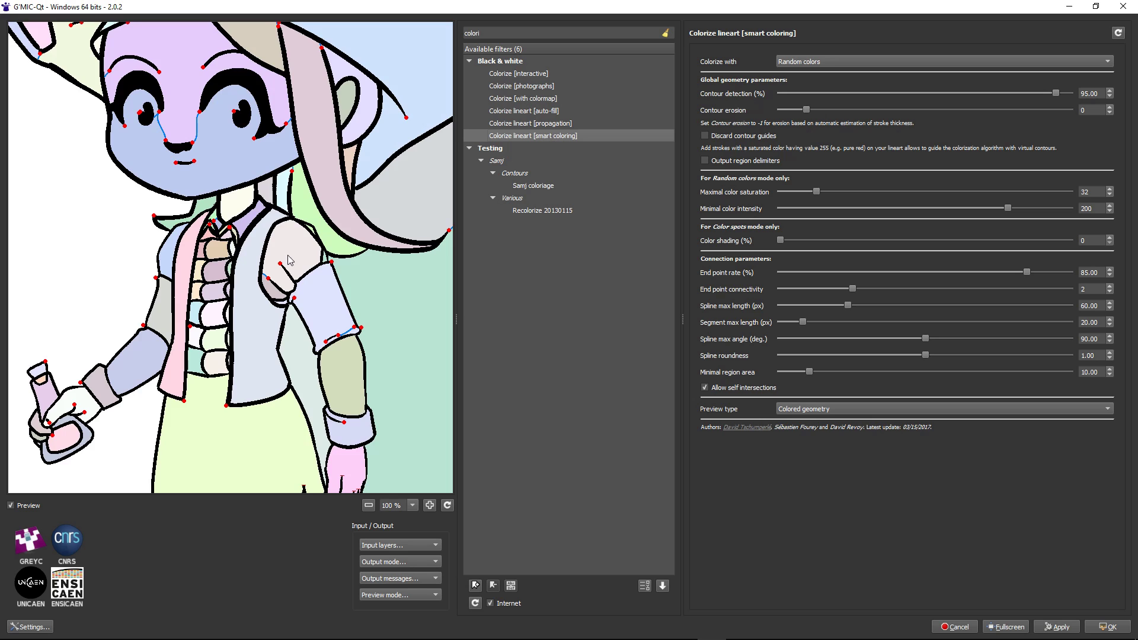